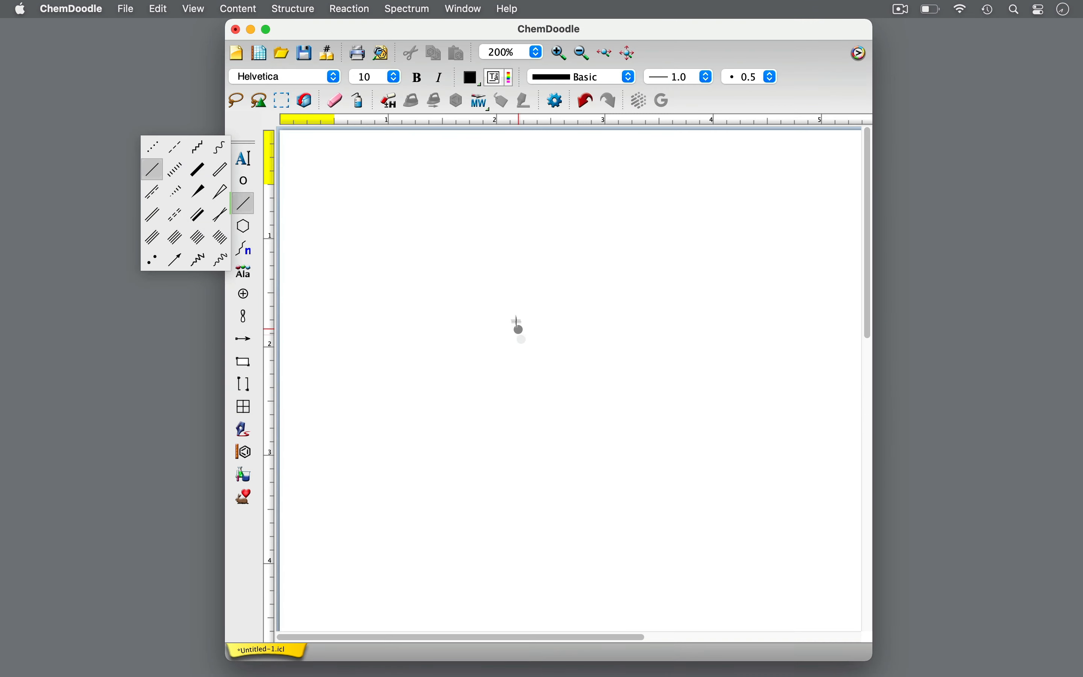
Step: Draw a single bond with an oxygen at one end and add an updating IUPAC Name label to the molecule
click(516, 291)
key(o)
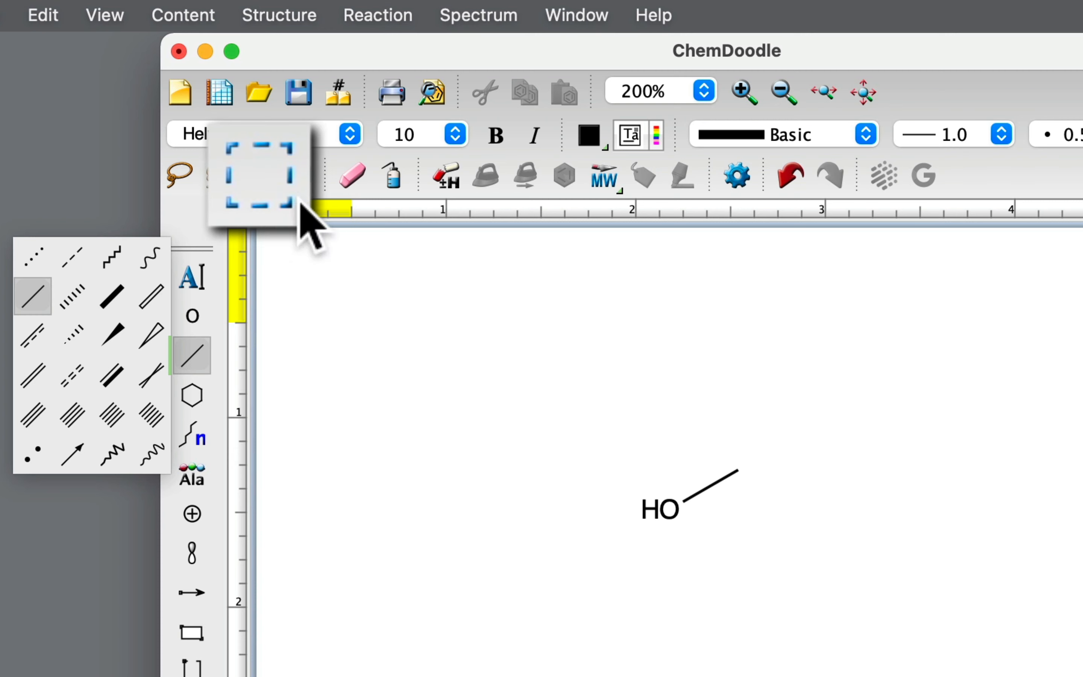
double_click(287, 197)
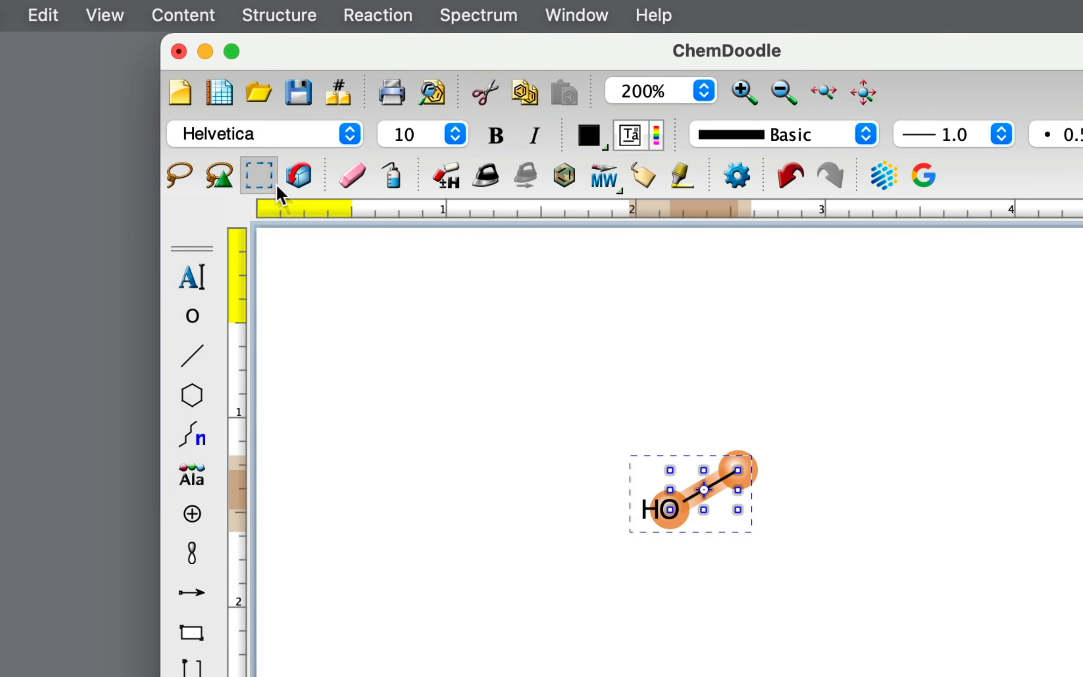
click(645, 184)
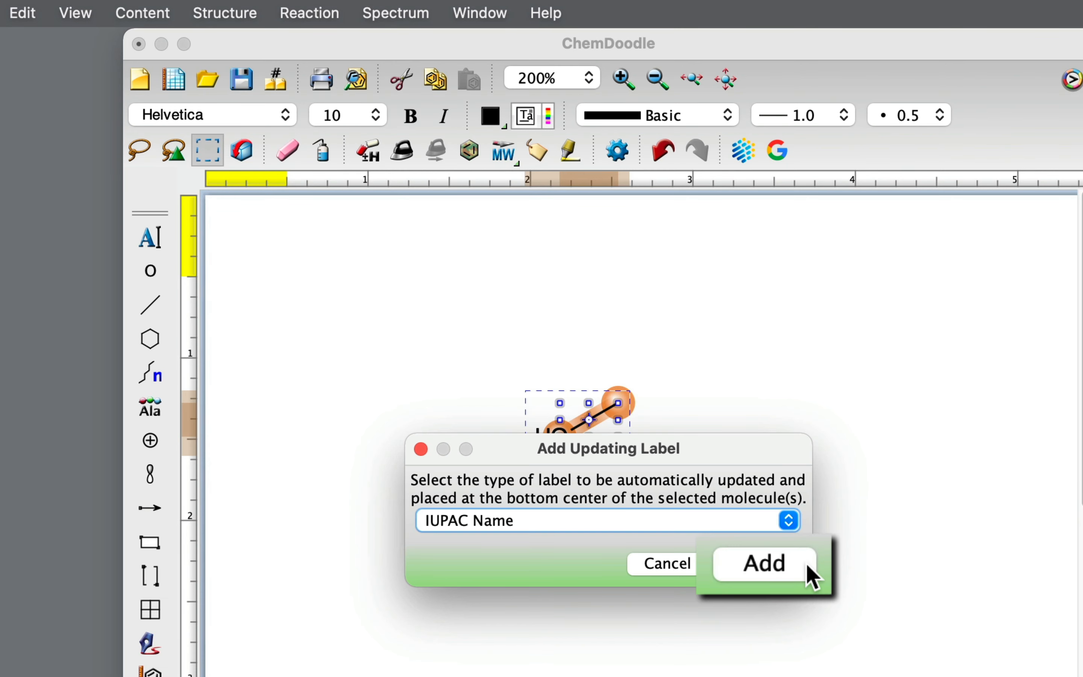
click(792, 564)
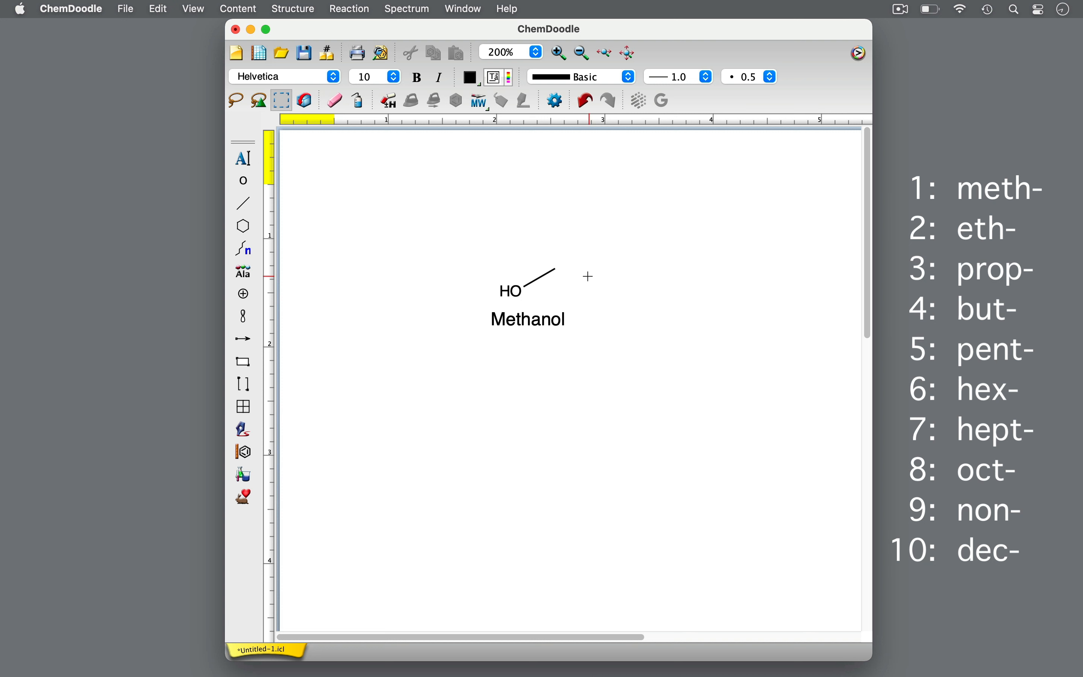
Step: Bond another carbon to the molecule's carbon end and delete the name label beneath it
click(557, 270)
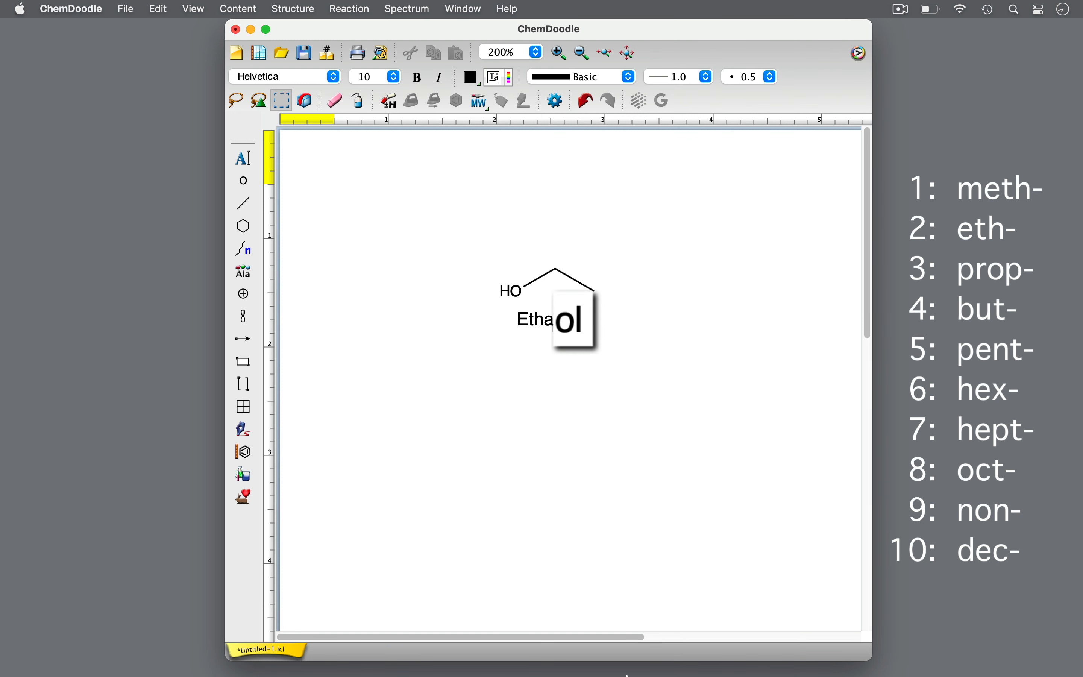
key(Delete)
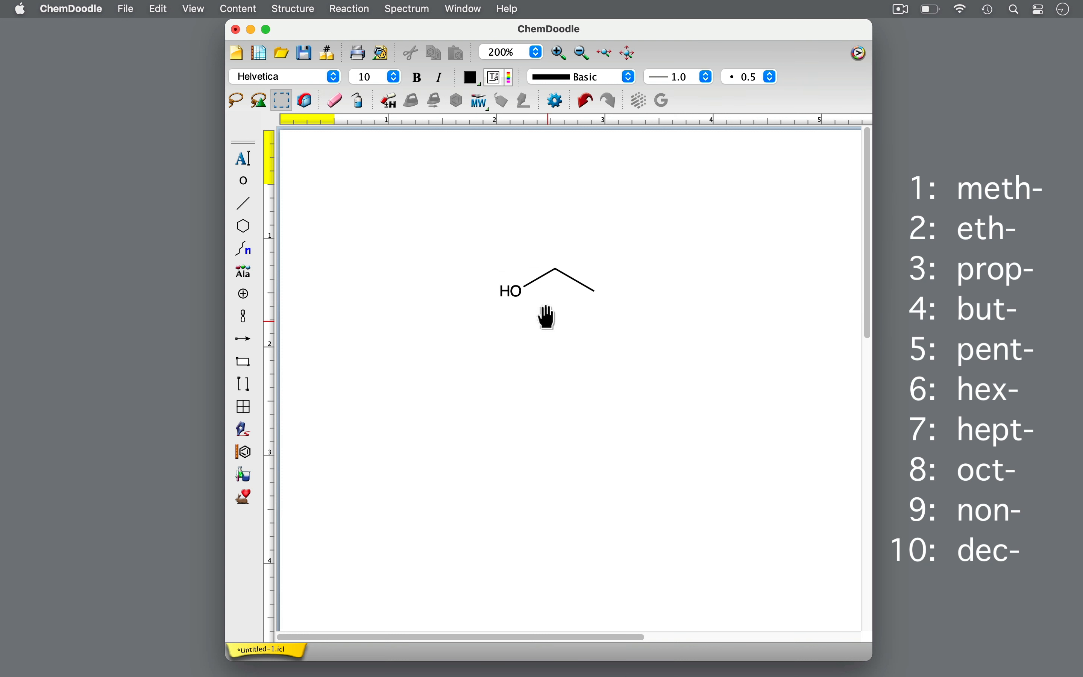
Step: Attach a three-carbon chain to the hydroxyl-bearing carbon, clean up the structure's layout and move the molecule lower on the page
key(3)
double_click(284, 99)
click(414, 102)
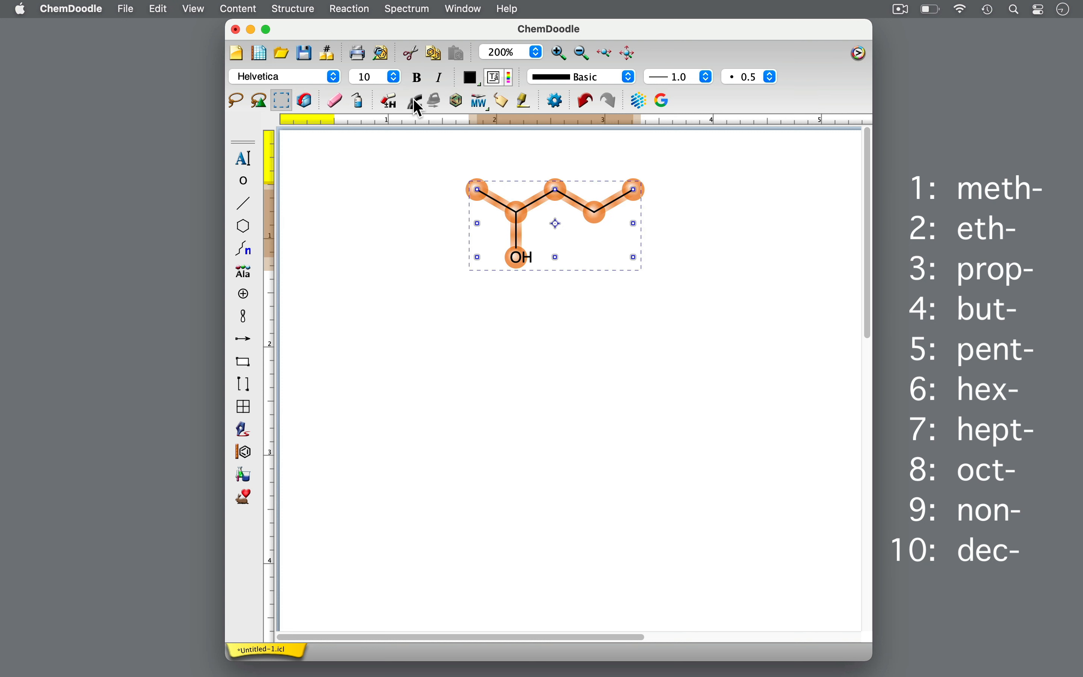
drag(515, 237, 536, 264)
click(286, 162)
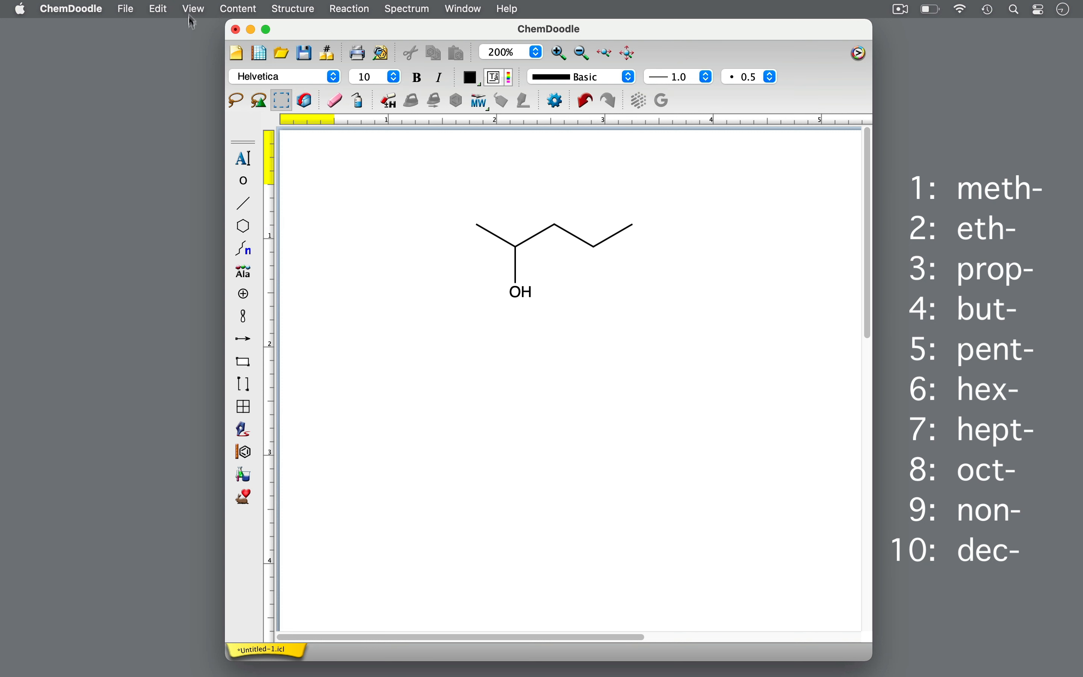
Step: Show unique ID numbers on the atoms of the five-carbon chain
click(194, 9)
mouse_move(274, 74)
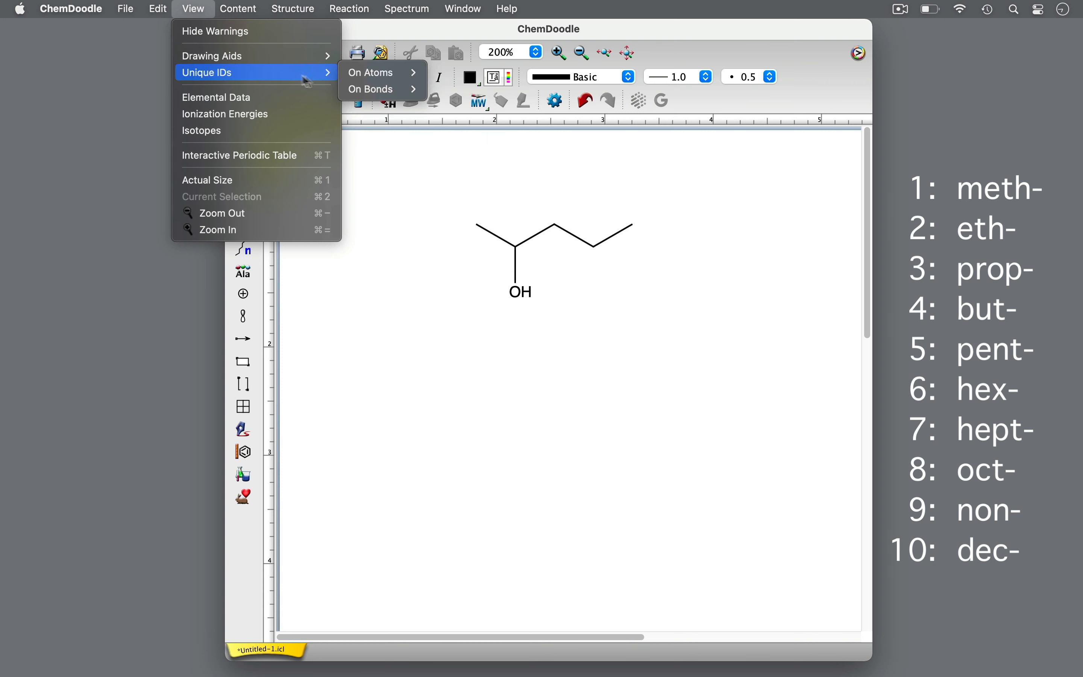
mouse_move(377, 73)
click(470, 108)
Step: Highlight the five-carbon chain, excluding the OH, with a yellow FFFF00 fill
drag(414, 172, 707, 254)
click(522, 102)
click(502, 241)
click(575, 331)
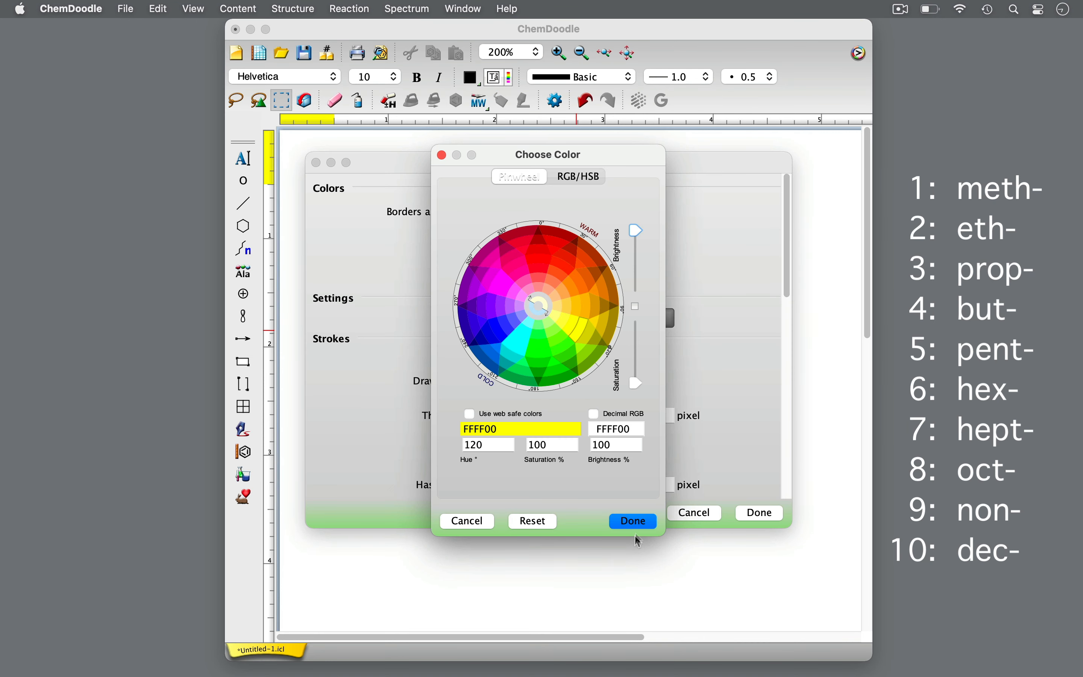
click(635, 522)
click(757, 513)
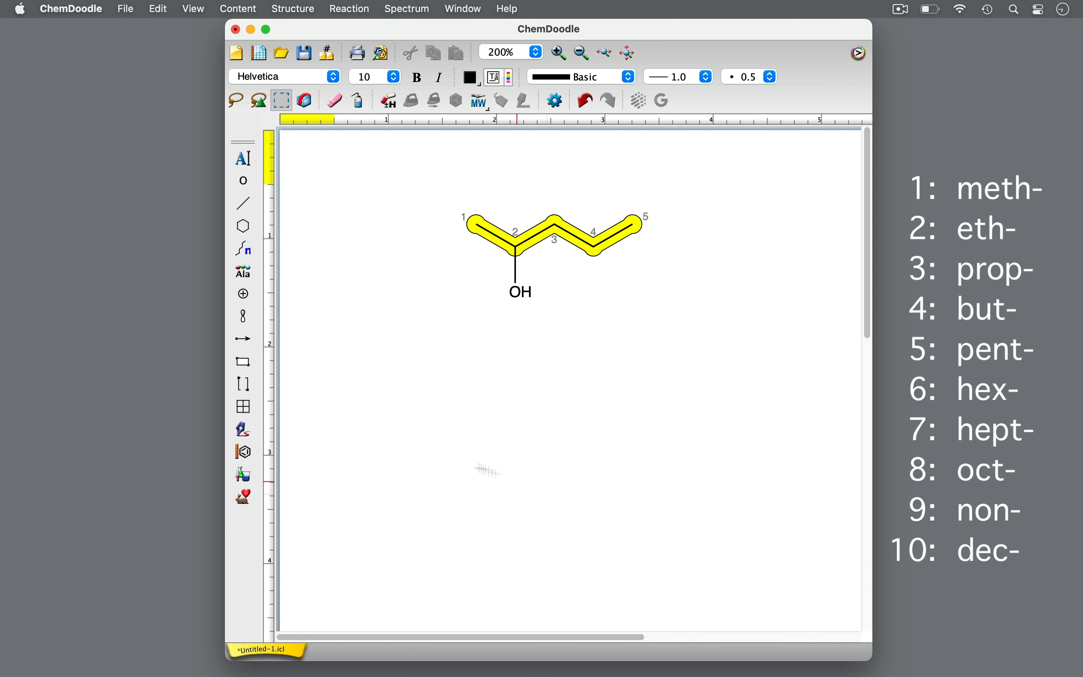
Step: Inspect the numbering from the end carbon 1 to the hydroxyl-bearing carbon
click(476, 226)
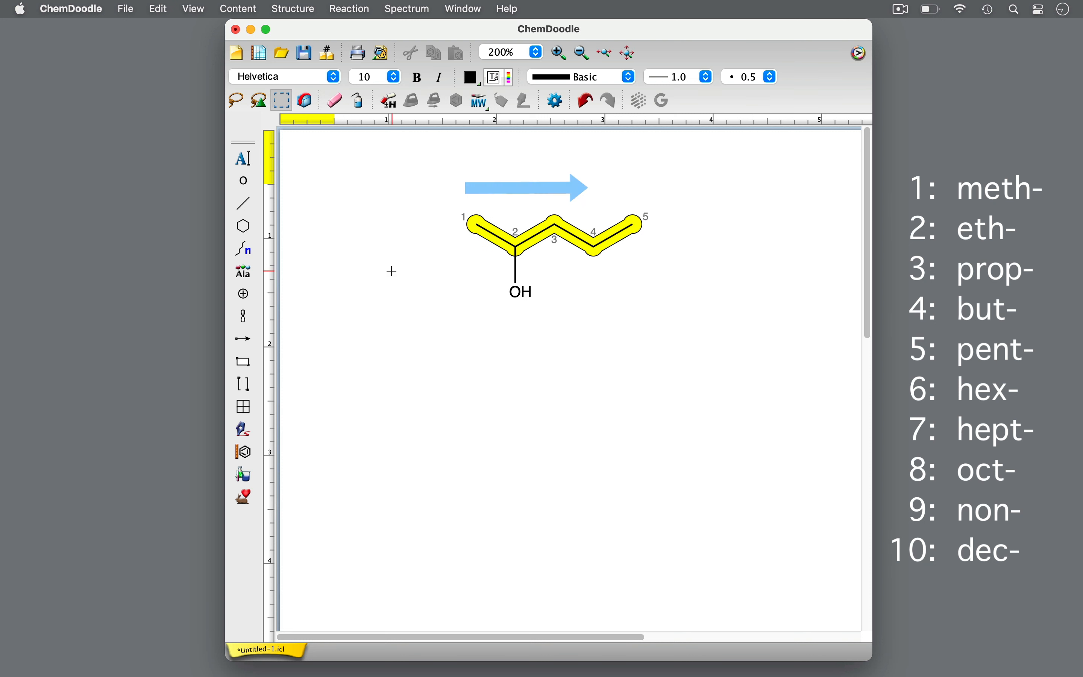
click(390, 270)
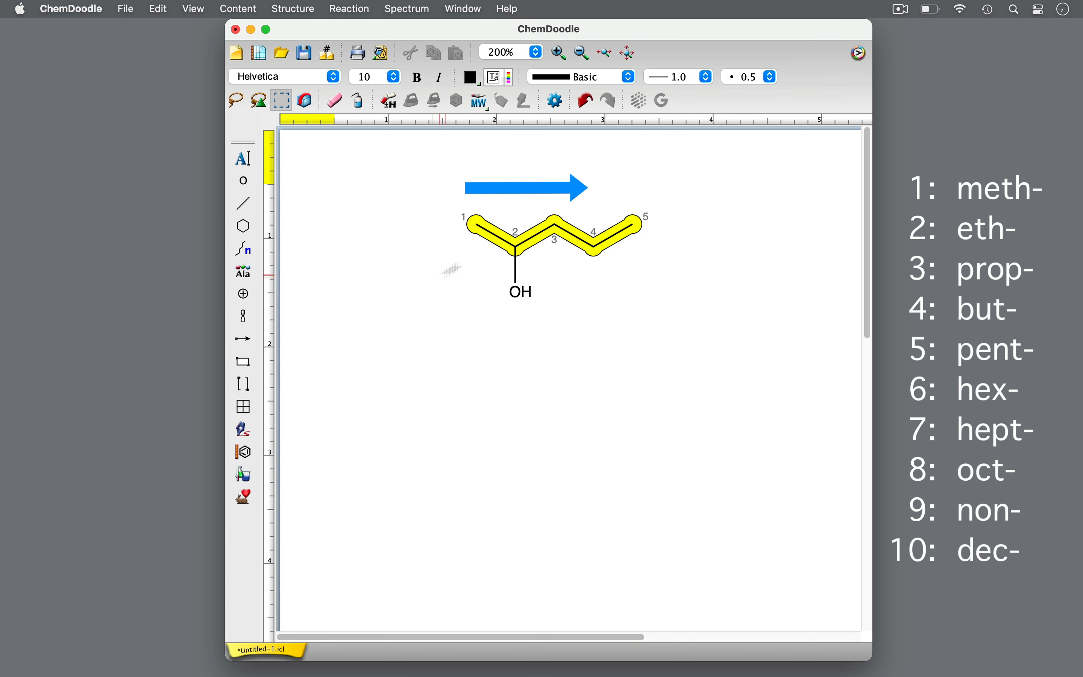
click(517, 249)
click(370, 312)
Step: Switch off the unique ID numbers on the chain's atoms
click(195, 9)
mouse_move(219, 70)
mouse_move(368, 71)
click(475, 108)
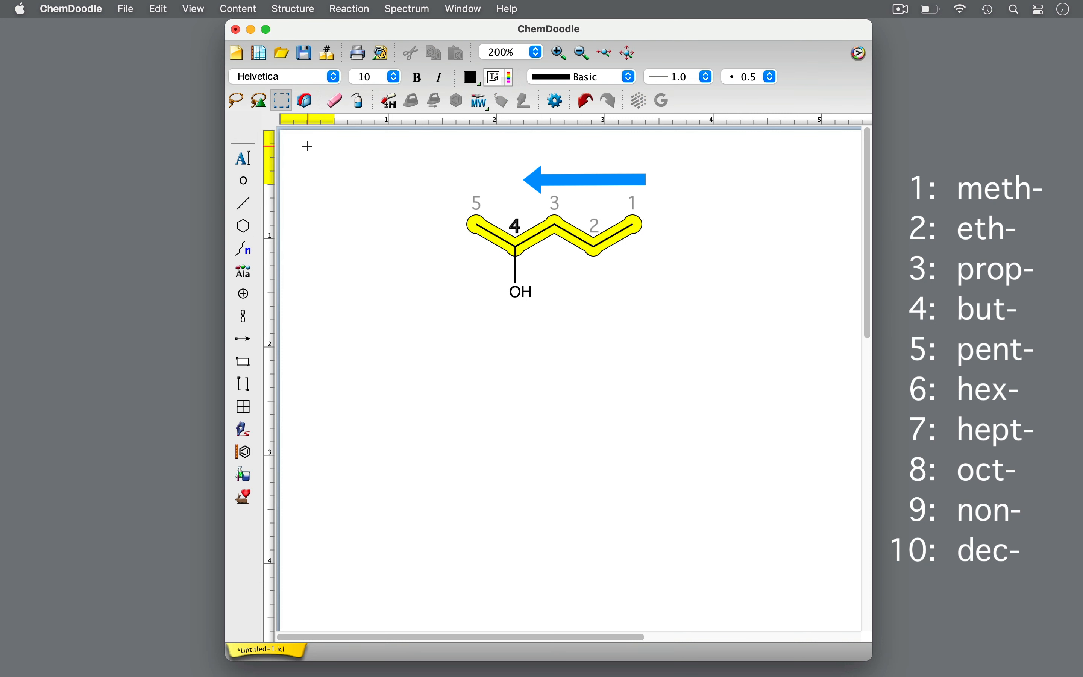
Step: Add an updating IUPAC Name label to the whole highlighted five-carbon alcohol
key(super+a)
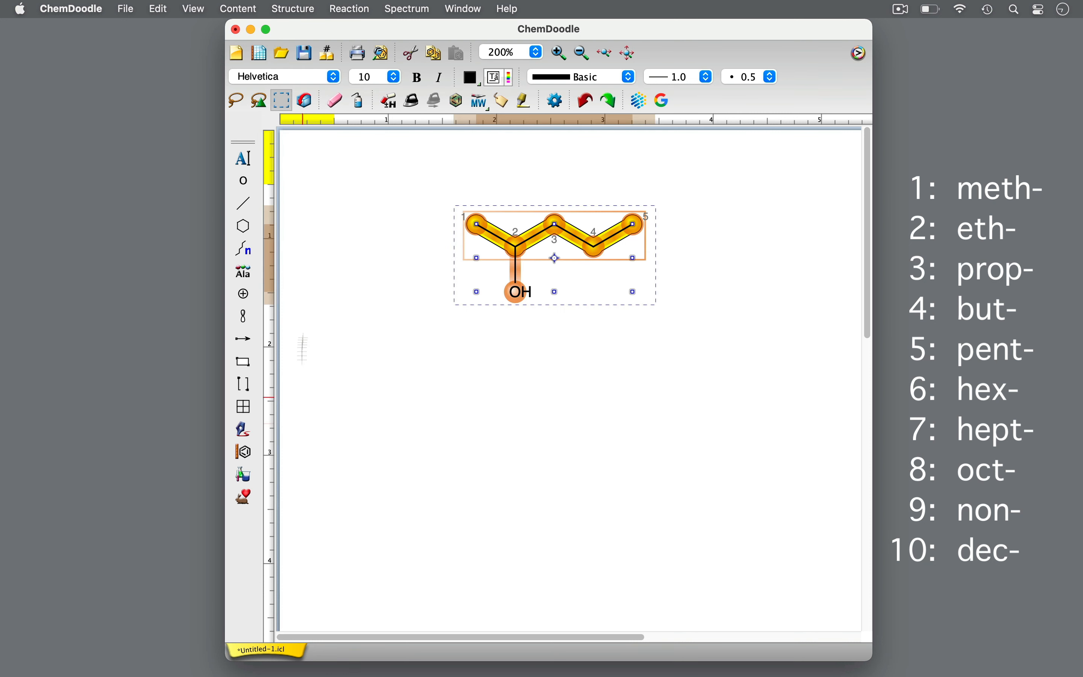
click(498, 101)
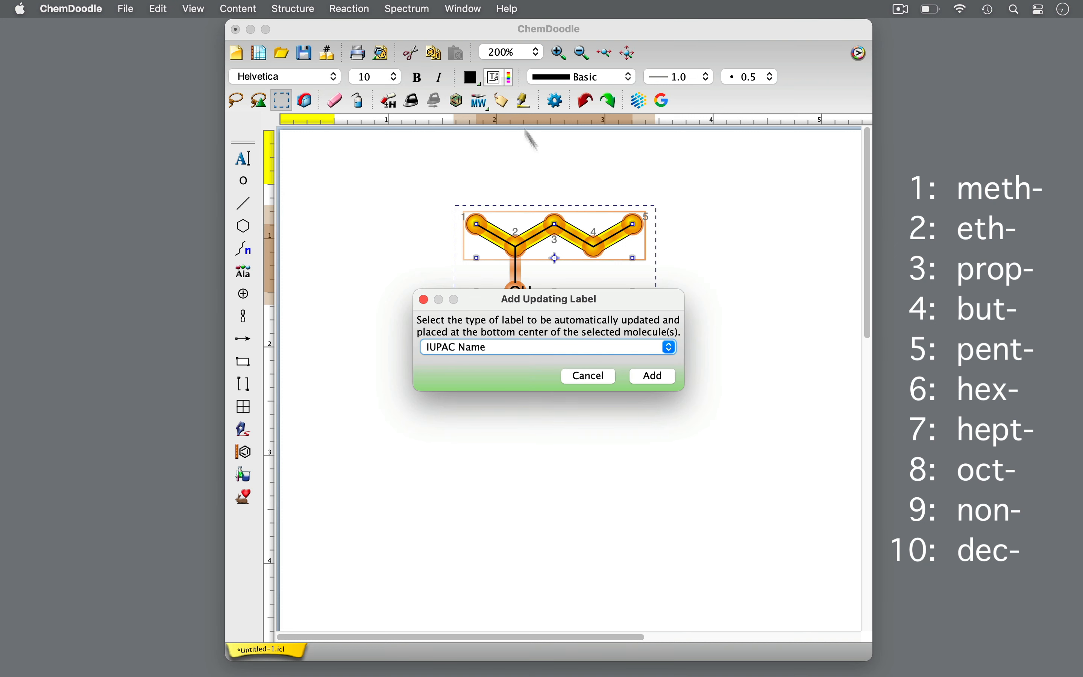
click(653, 380)
click(648, 399)
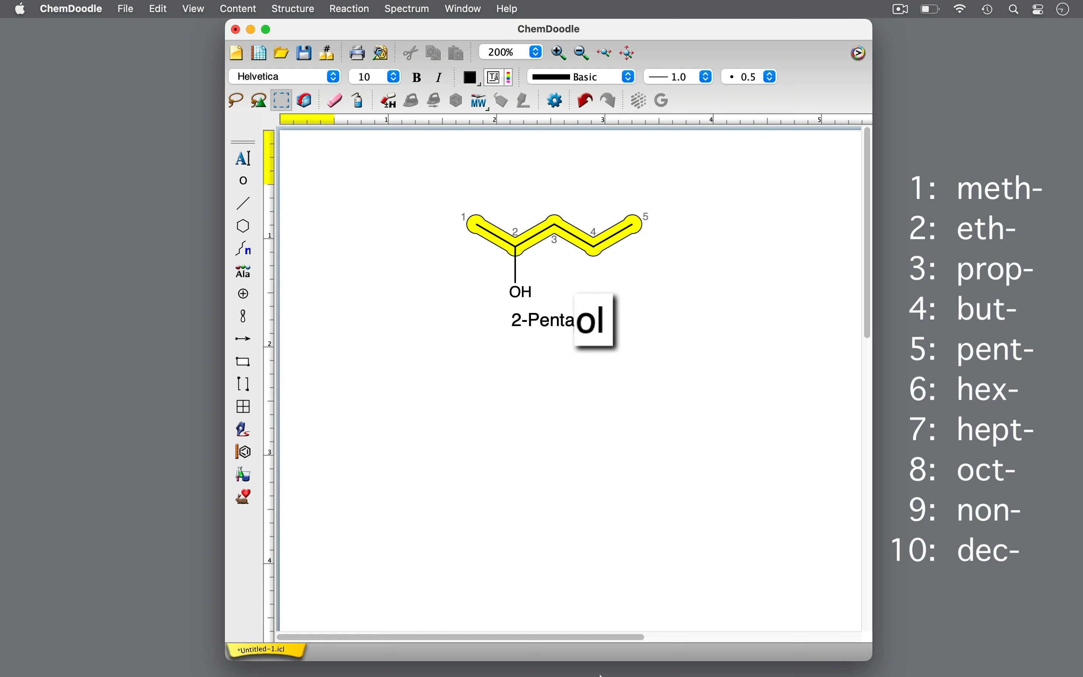
Step: Undo the name label, highlight and numbering, and attach a three-carbon chain to the end carbon nearest the hydroxyl
key(super+z)
key(super+z)
key(3)
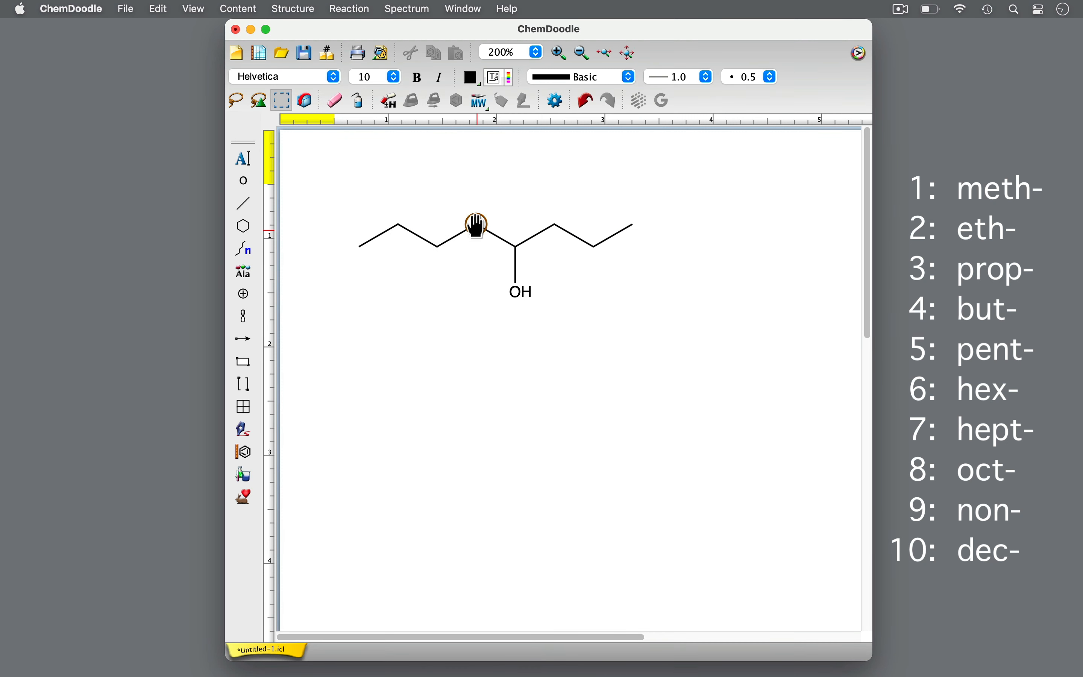
Step: Move the whole eight-carbon molecule slightly to the right and deselect it
click(279, 98)
drag(463, 277, 525, 278)
click(358, 255)
Step: Show unique ID numbers on the atoms of the eight-carbon chain
click(192, 8)
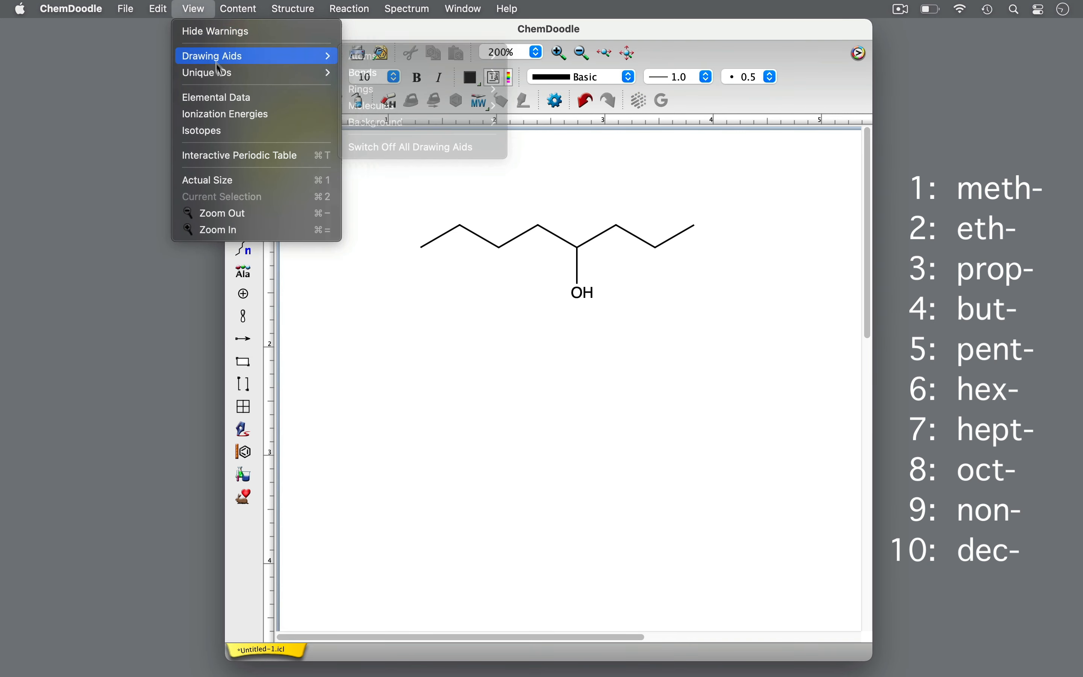
mouse_move(222, 73)
mouse_move(367, 71)
click(476, 106)
Step: Highlight the eight-carbon chain, excluding the OH, with a yellow fill
drag(371, 182, 761, 261)
click(519, 101)
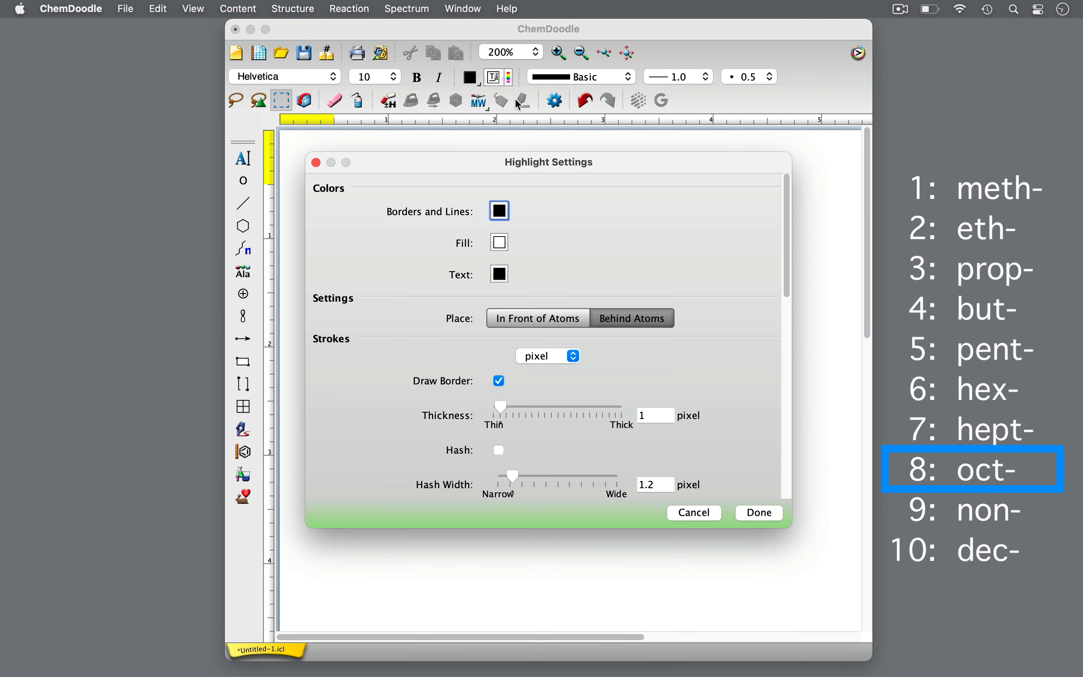
click(499, 242)
click(581, 363)
click(633, 520)
click(759, 512)
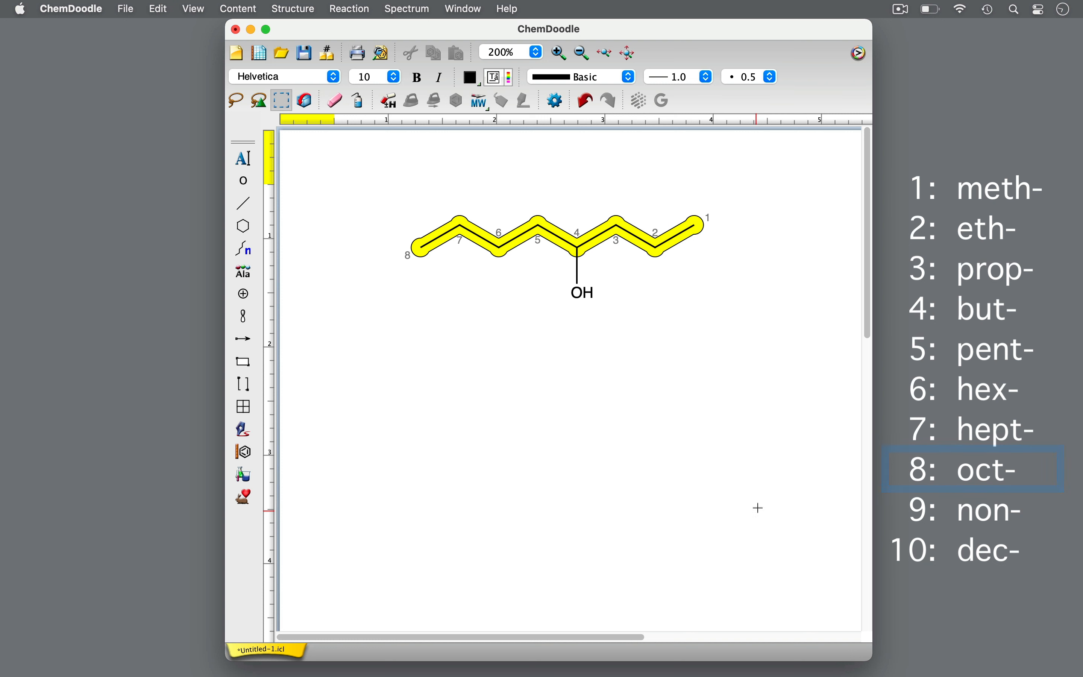
Step: Inspect carbons 1 and 4 of the chain and add an updating IUPAC Name label to the whole molecule
click(697, 225)
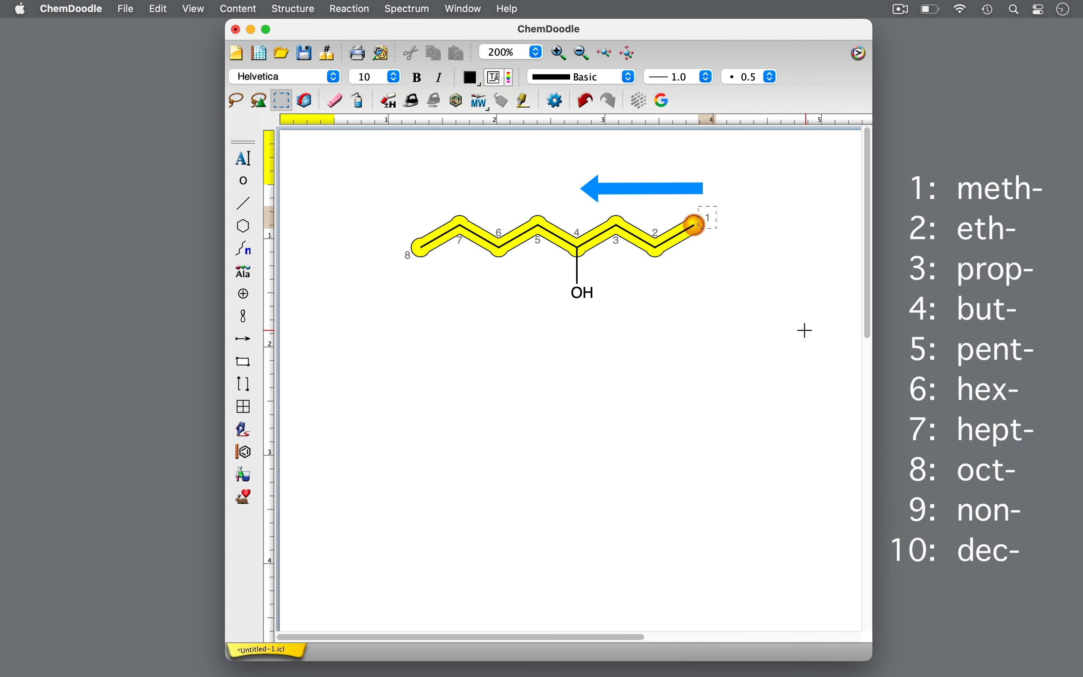
click(577, 246)
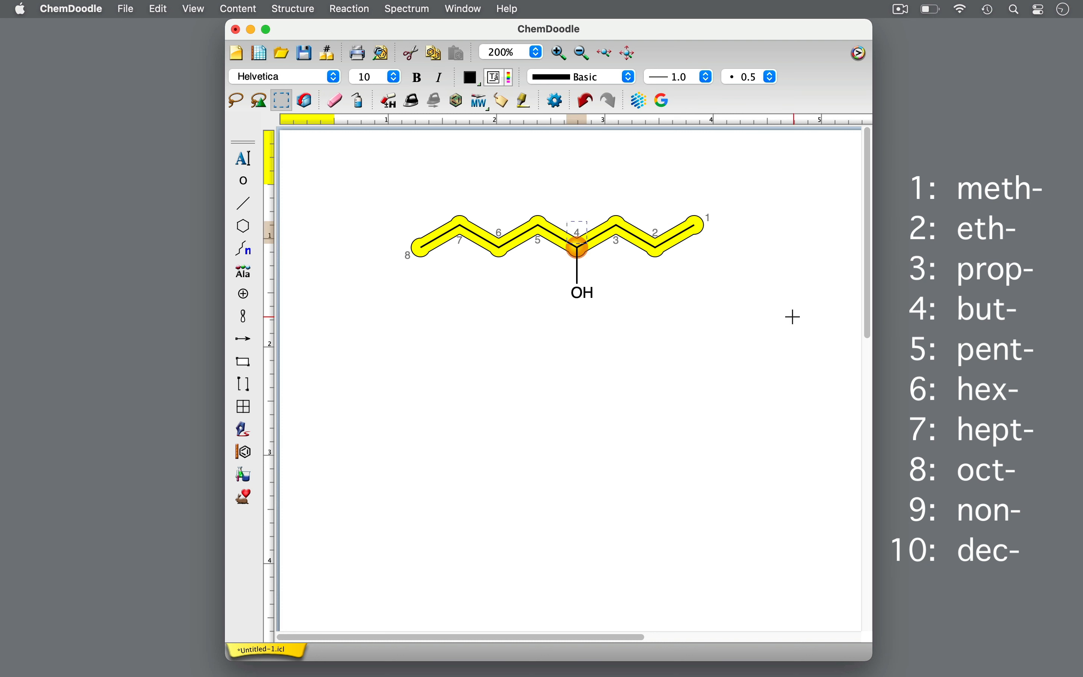
key(super+a)
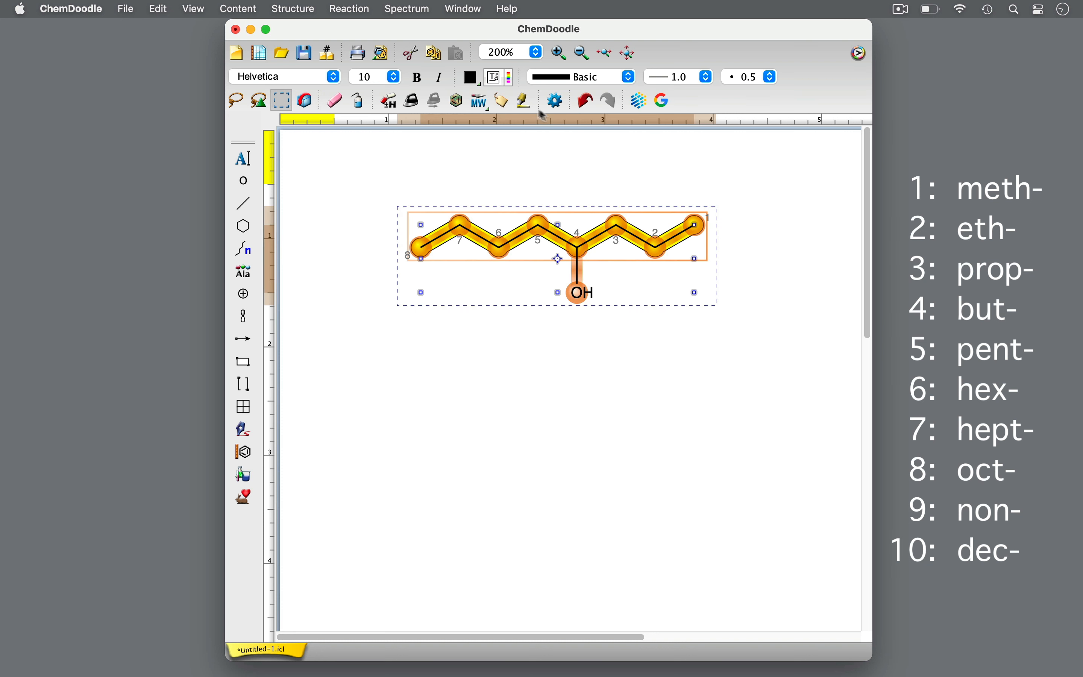
click(501, 100)
click(662, 377)
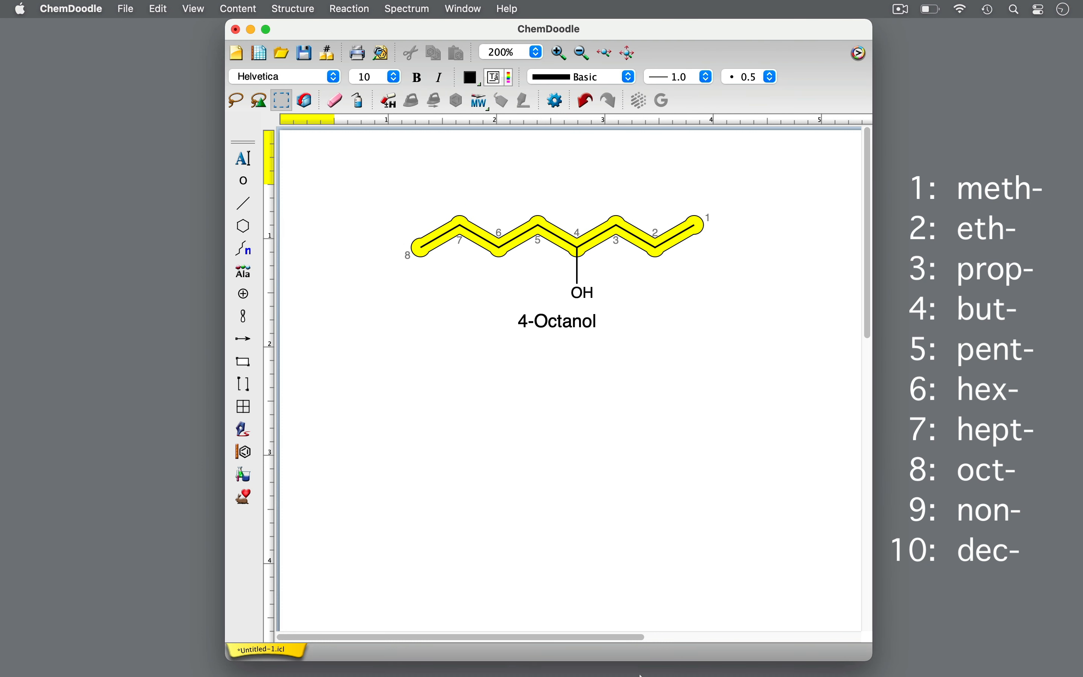
Step: Undo the name label and highlight, and join the two end carbons of the eight-carbon chain with a single bond
key(super+z)
click(244, 203)
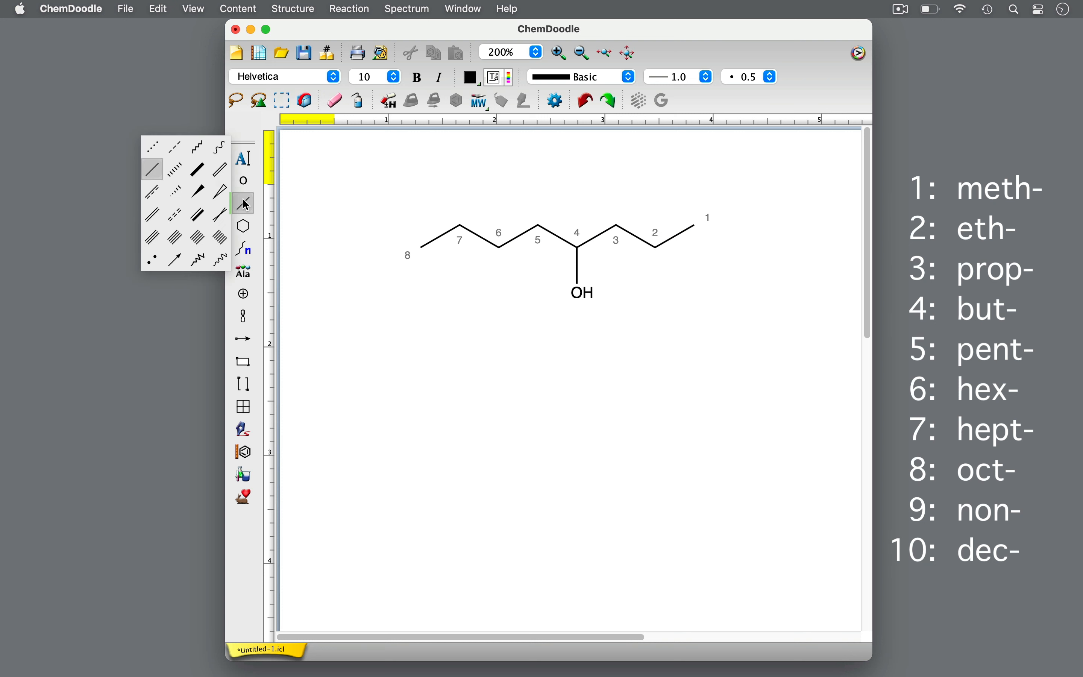
drag(422, 250, 694, 223)
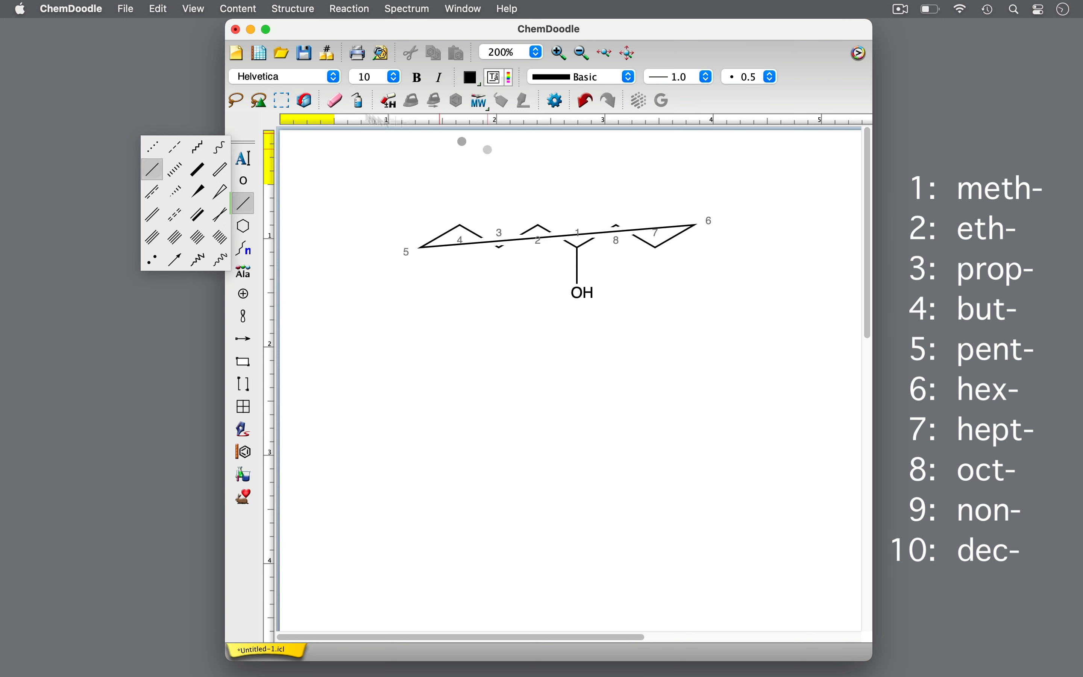
Step: Clean up the whole structure's layout into a regular eight-membered ring and deselect it
click(283, 101)
click(412, 102)
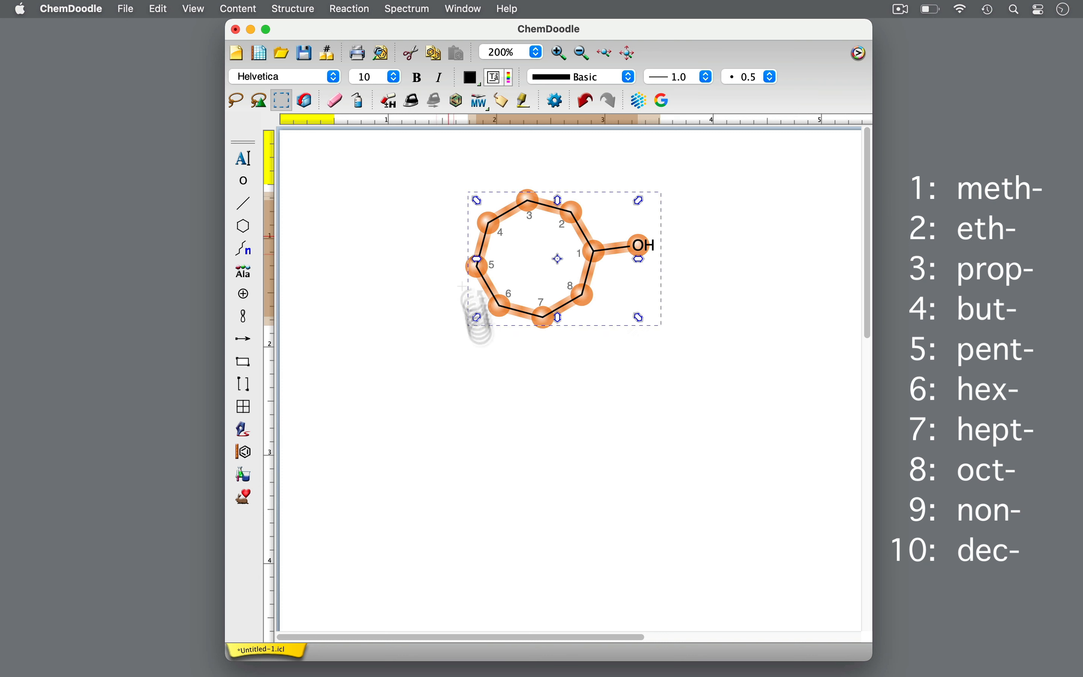
click(483, 344)
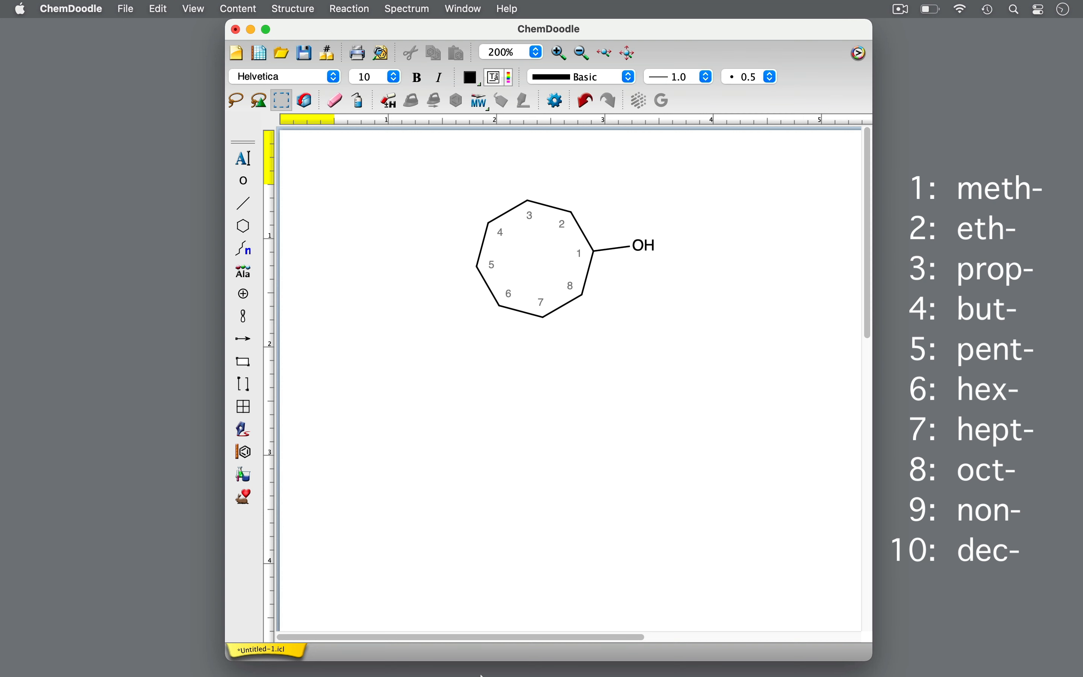
Step: Highlight the eight-membered ring, excluding the OH, with a yellow fill
drag(442, 165, 582, 329)
click(523, 101)
click(500, 243)
click(582, 329)
click(632, 521)
click(759, 512)
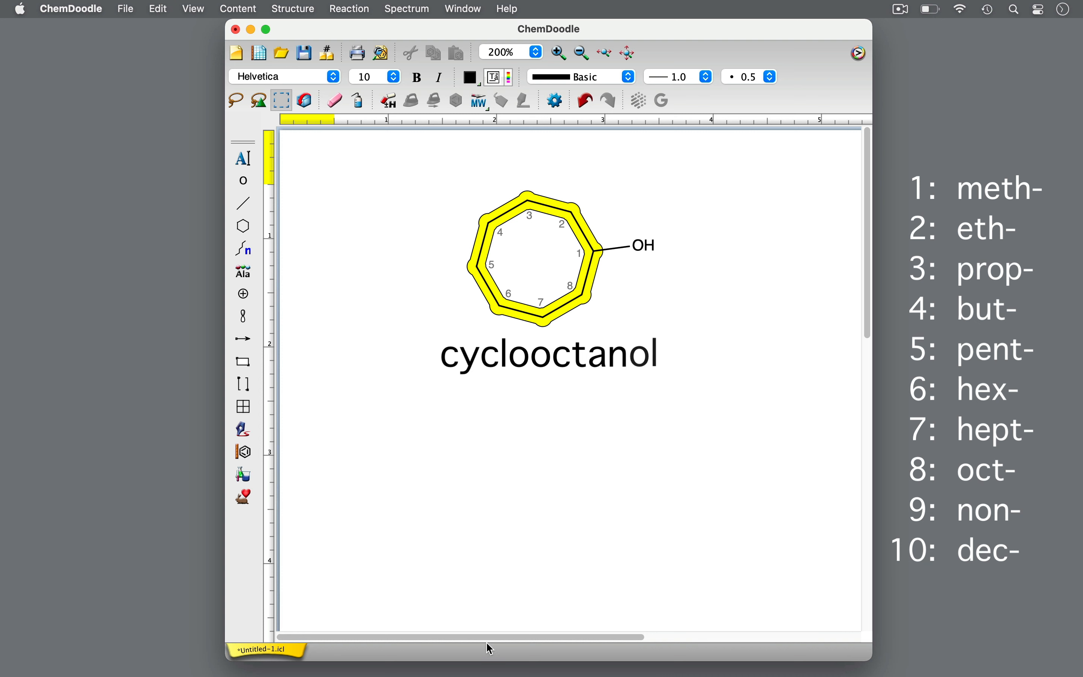
Step: Add an updating IUPAC Name label to the eight-membered ring alcohol and inspect its hydroxyl-bearing carbon
key(super+a)
click(501, 101)
click(652, 376)
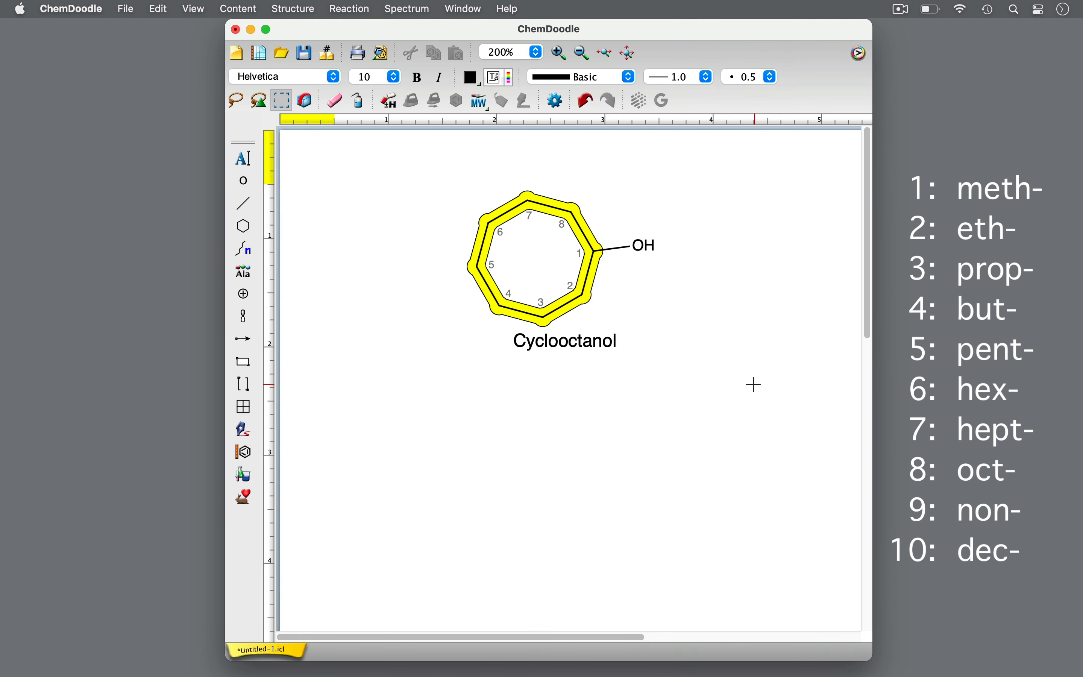
click(598, 256)
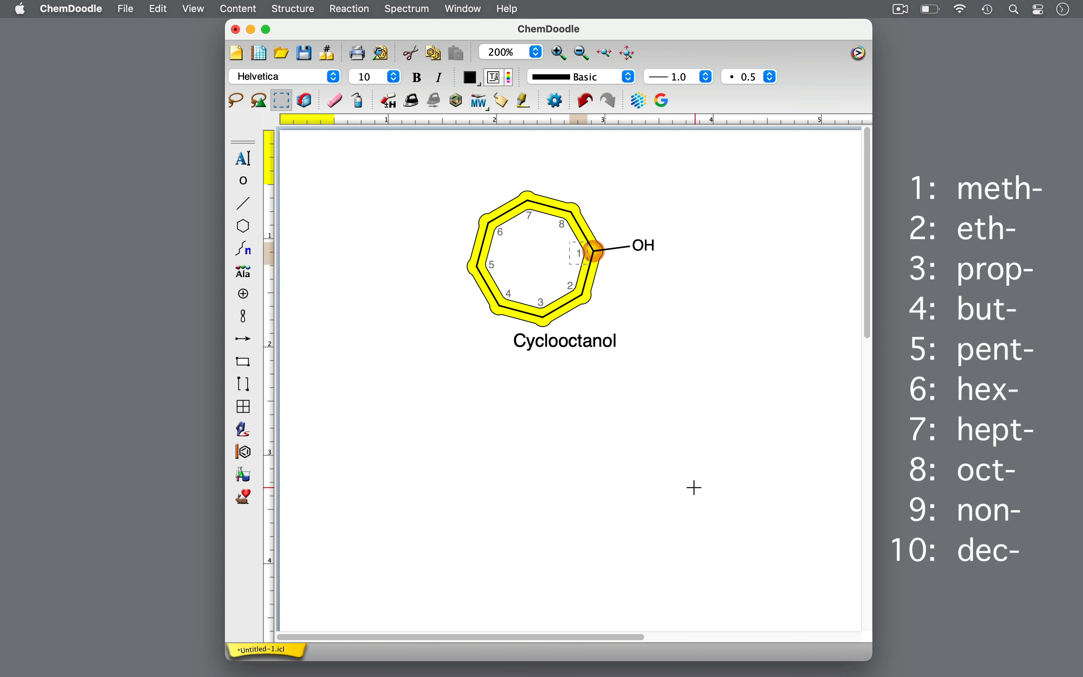
click(694, 487)
Step: Draw a six-membered ring below the eight-membered ring alcohol and attach a hydroxyl group to one of its carbons
click(243, 226)
click(398, 451)
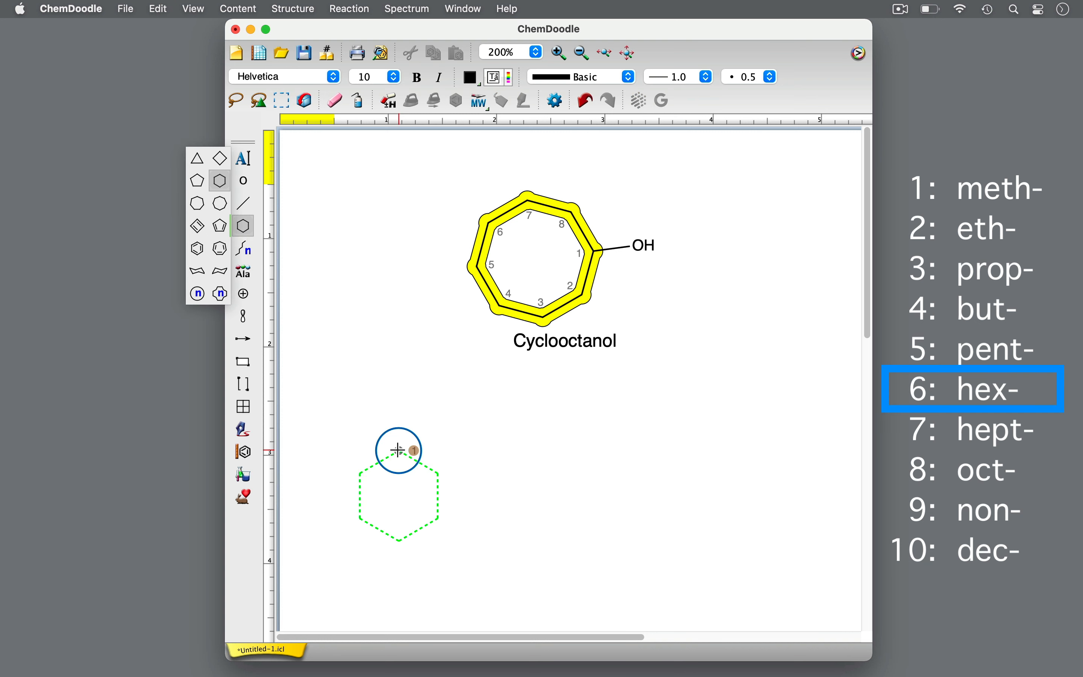
key(1)
key(o)
Step: Add an updating IUPAC Name label to the six-membered ring alcohol
click(282, 100)
click(501, 103)
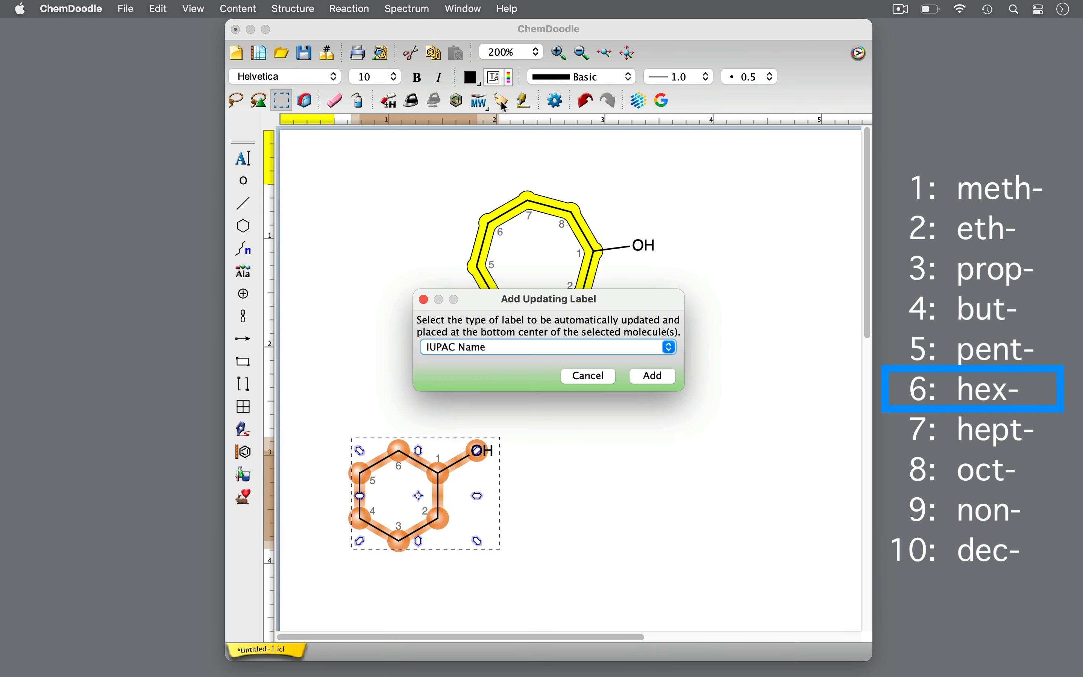
click(640, 379)
Step: Draw a three-membered ring to the right of the six-membered ring alcohol and attach a hydroxyl group to one of its carbons
click(243, 226)
click(197, 158)
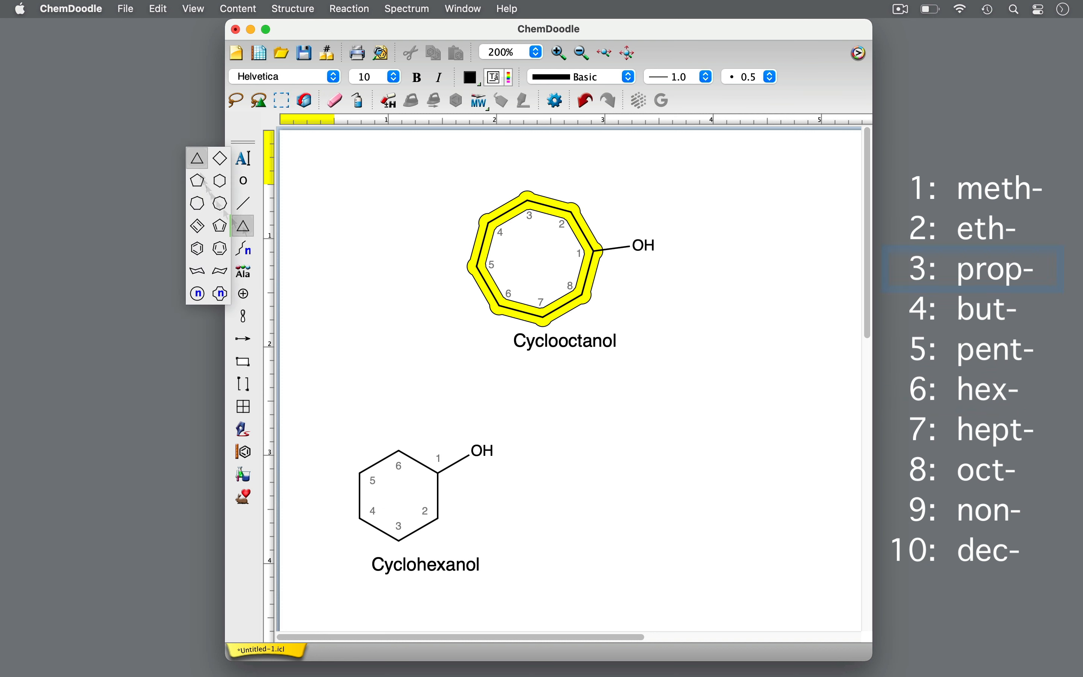
click(683, 462)
key(1)
key(o)
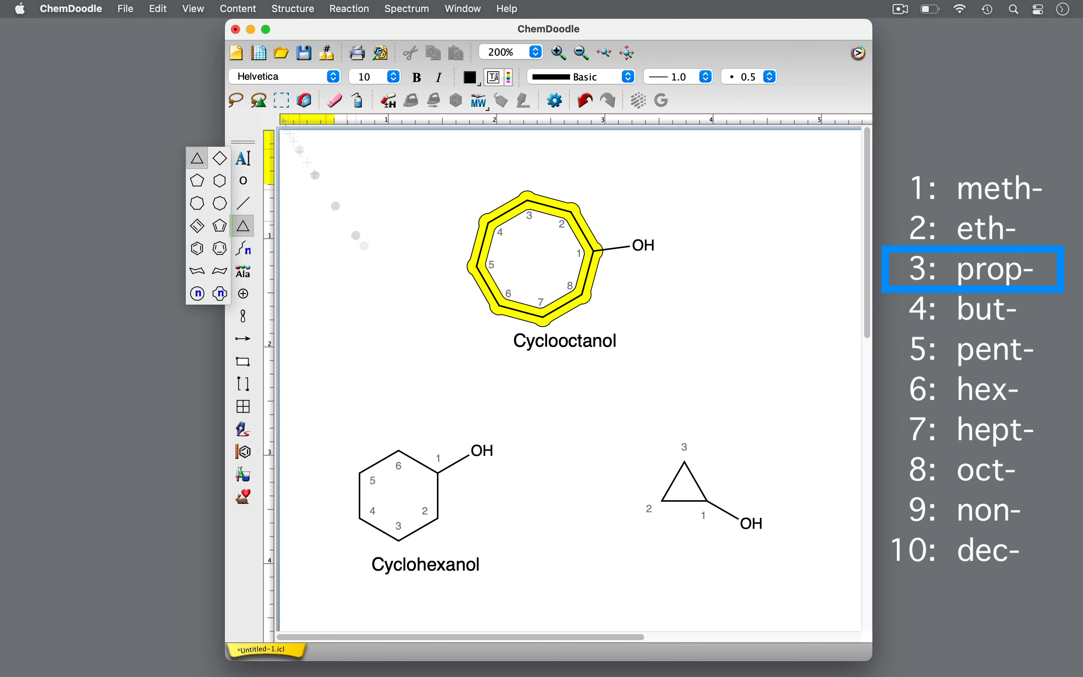
Step: Add an updating IUPAC Name label to the three-membered ring alcohol
click(282, 100)
click(501, 102)
key(Return)
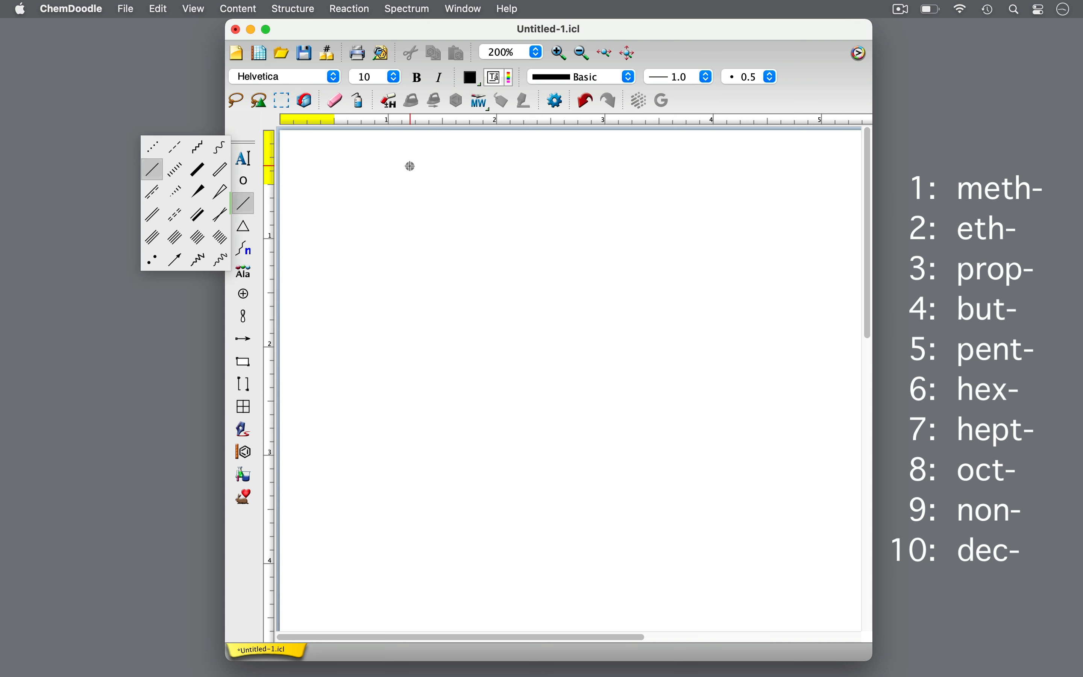
Step: Draw a straight nine-carbon chain with a hydroxyl group on its left end carbon and add an updating IUPAC Name label
click(416, 176)
click(416, 178)
key(o)
click(280, 100)
click(498, 104)
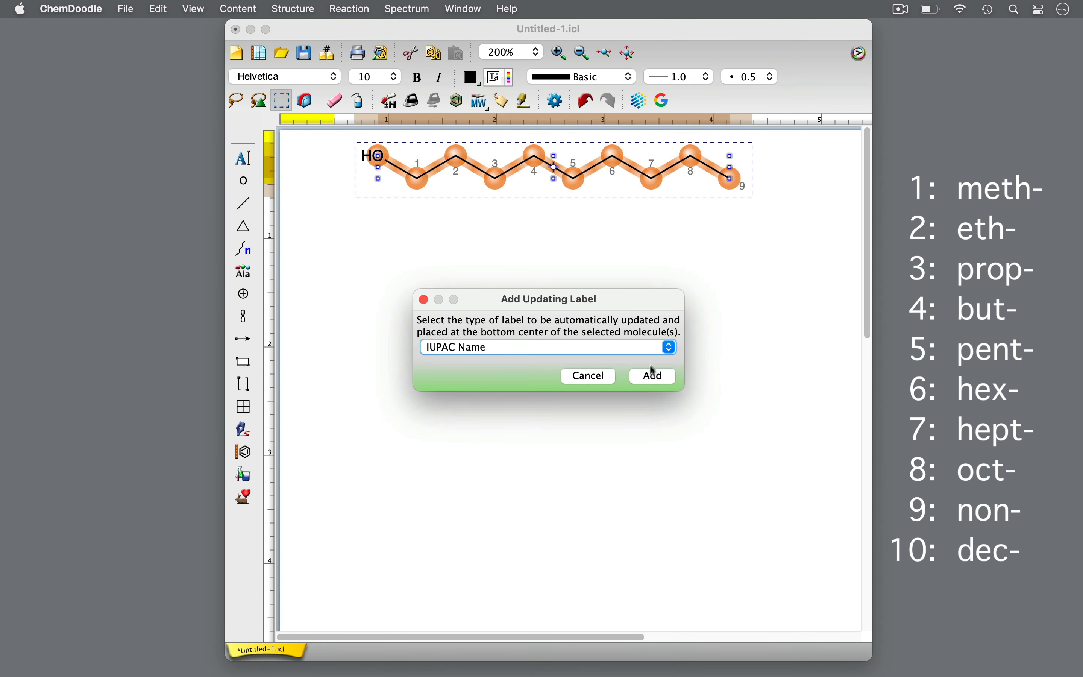
click(652, 375)
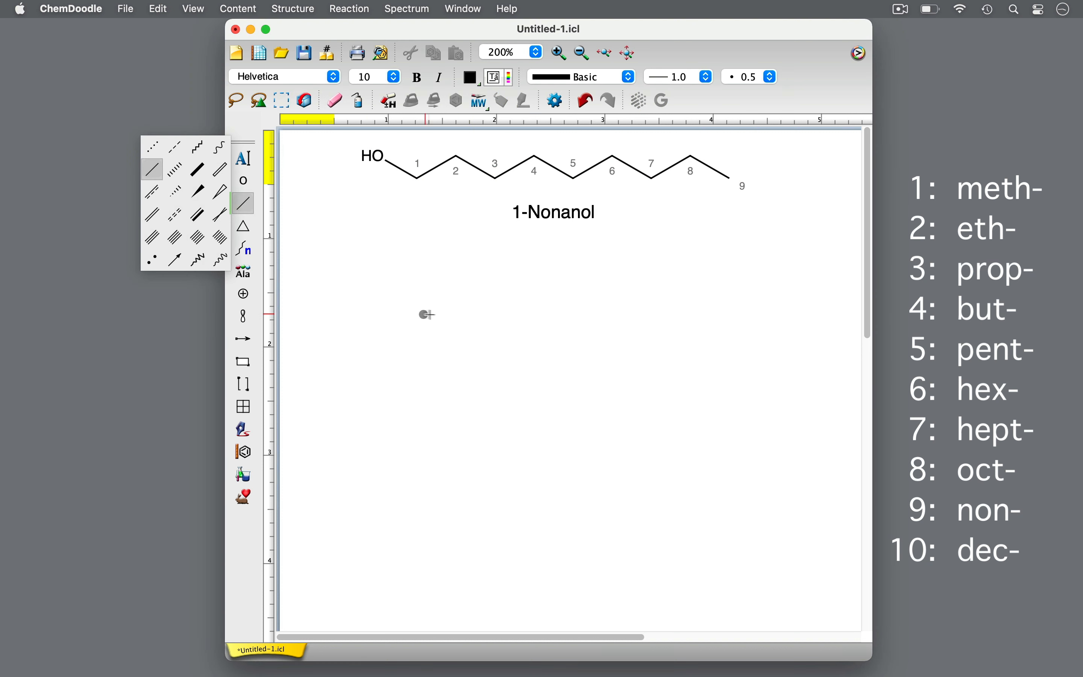
Step: Draw a second nine-carbon chain below, attach a hydroxyl group to the third carbon from its right end, and add an updating IUPAC Name label
click(428, 308)
key(8)
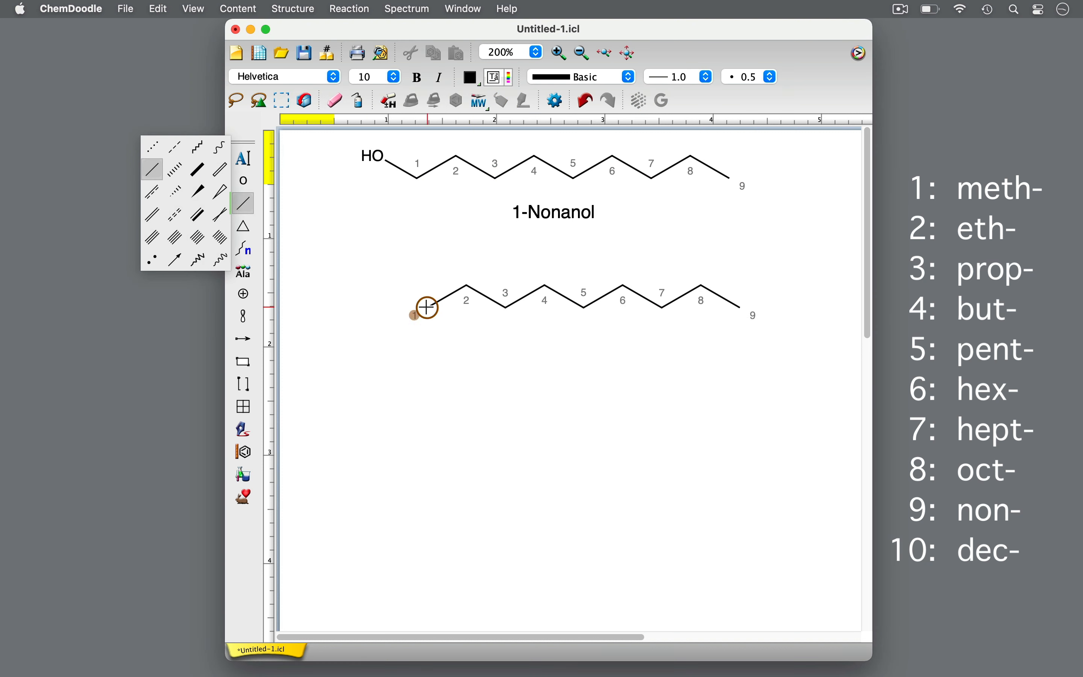
click(662, 310)
key(o)
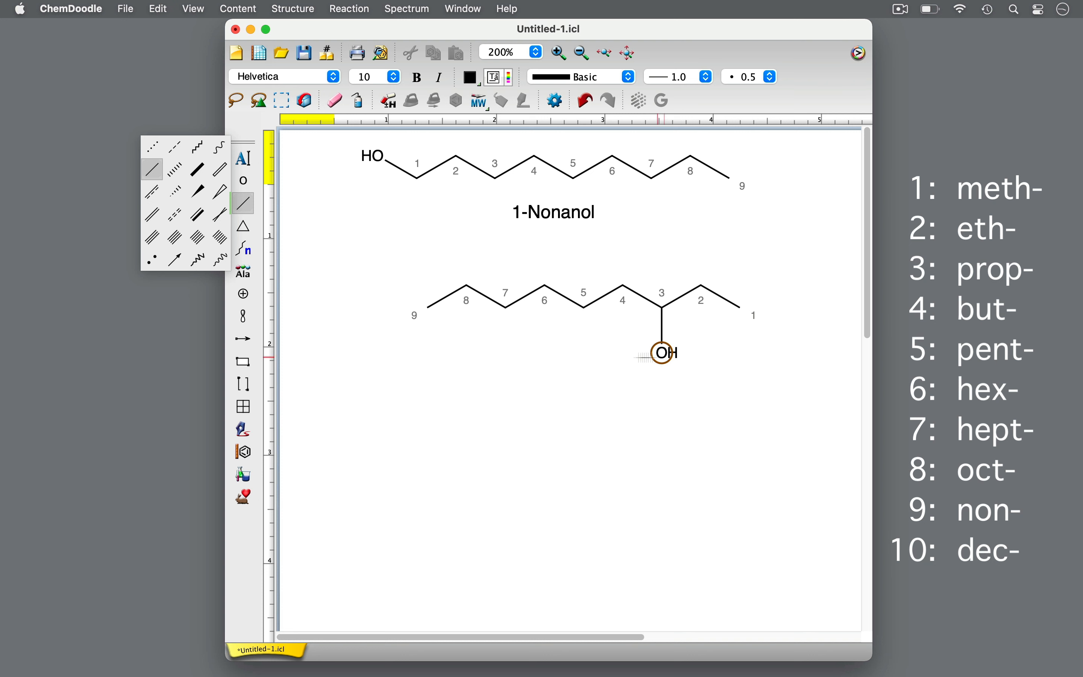
click(282, 100)
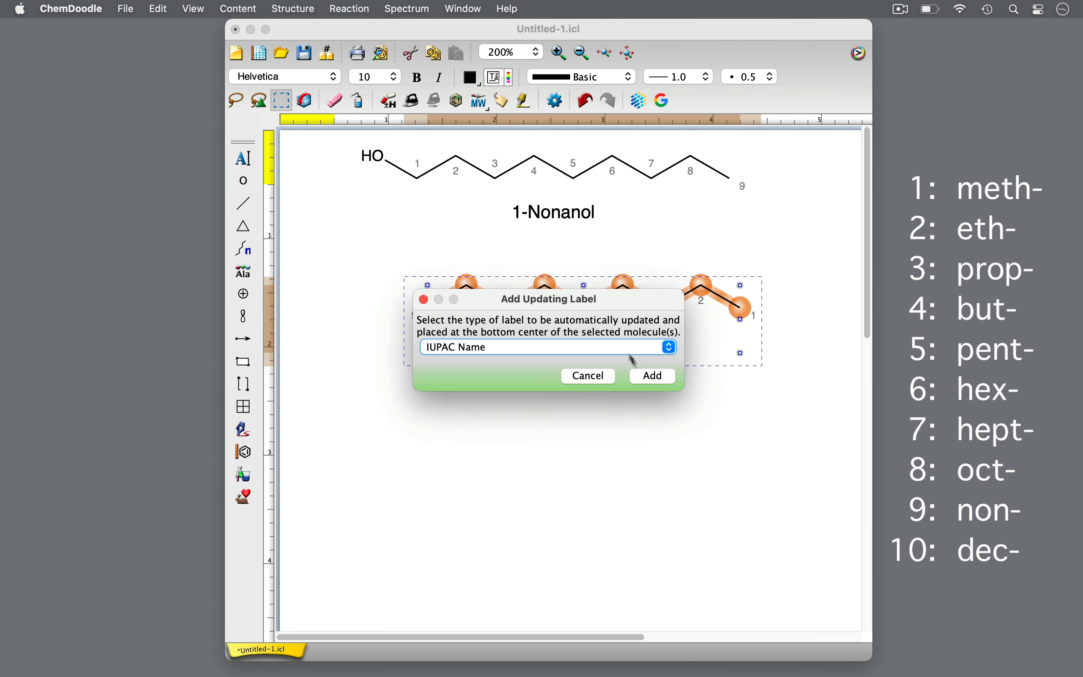
click(647, 374)
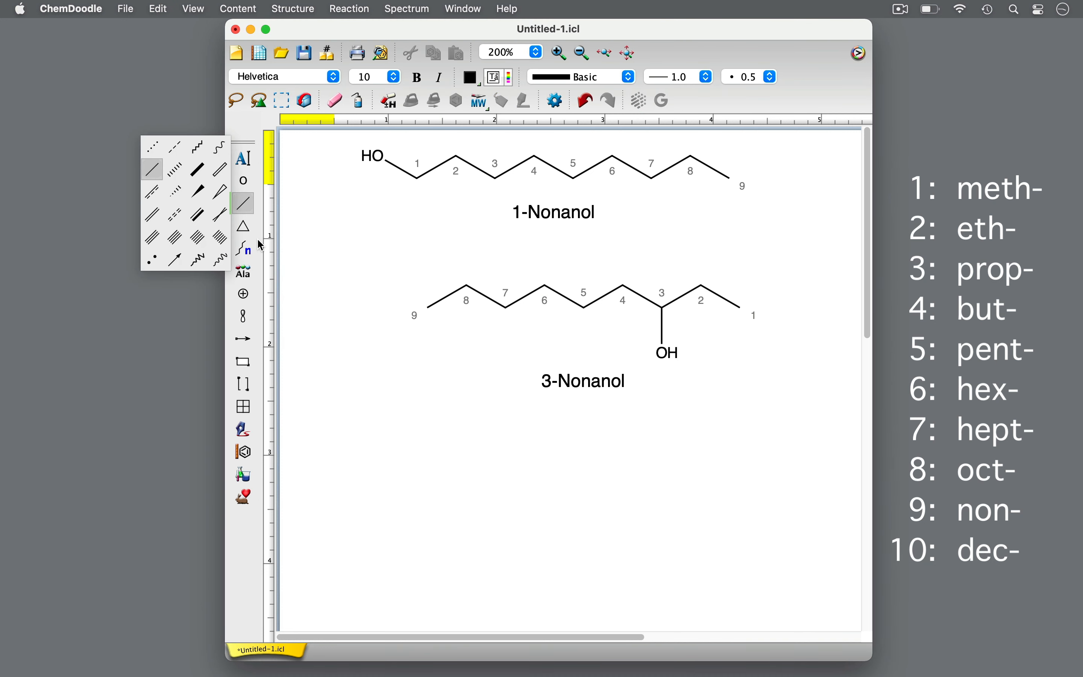
Step: Draw a nine-membered ring below the two chains and attach a hydroxyl group to one of its carbons
click(198, 294)
drag(485, 468, 586, 548)
key(1)
key(o)
Step: Add an updating IUPAC Name label to the nine-membered ring alcohol
click(282, 101)
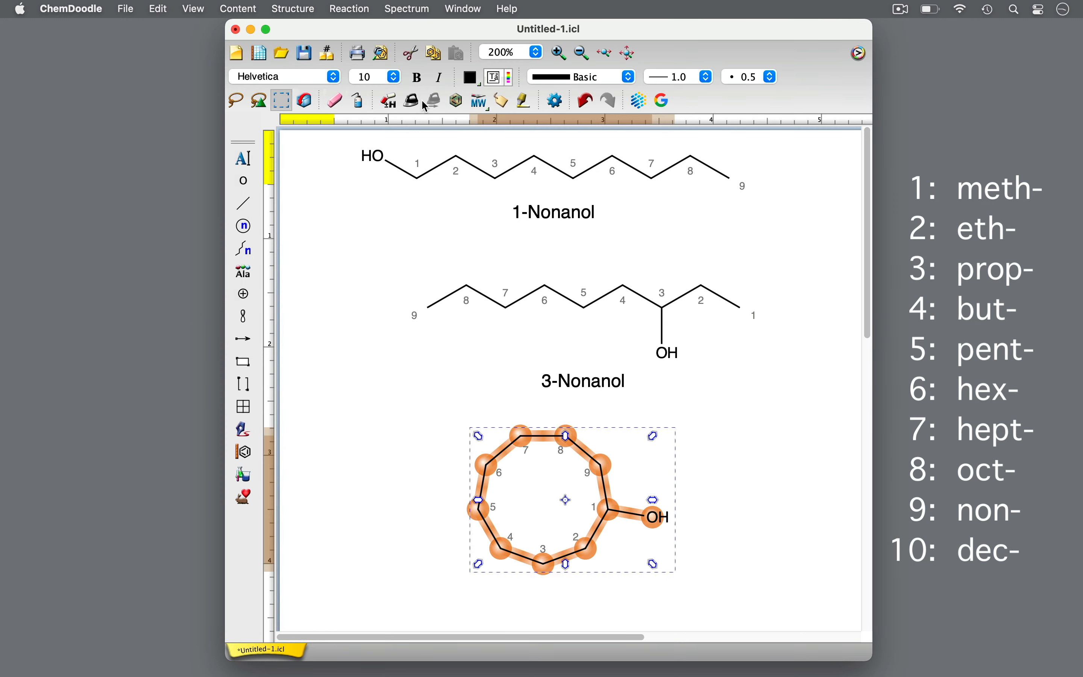
click(501, 101)
click(653, 376)
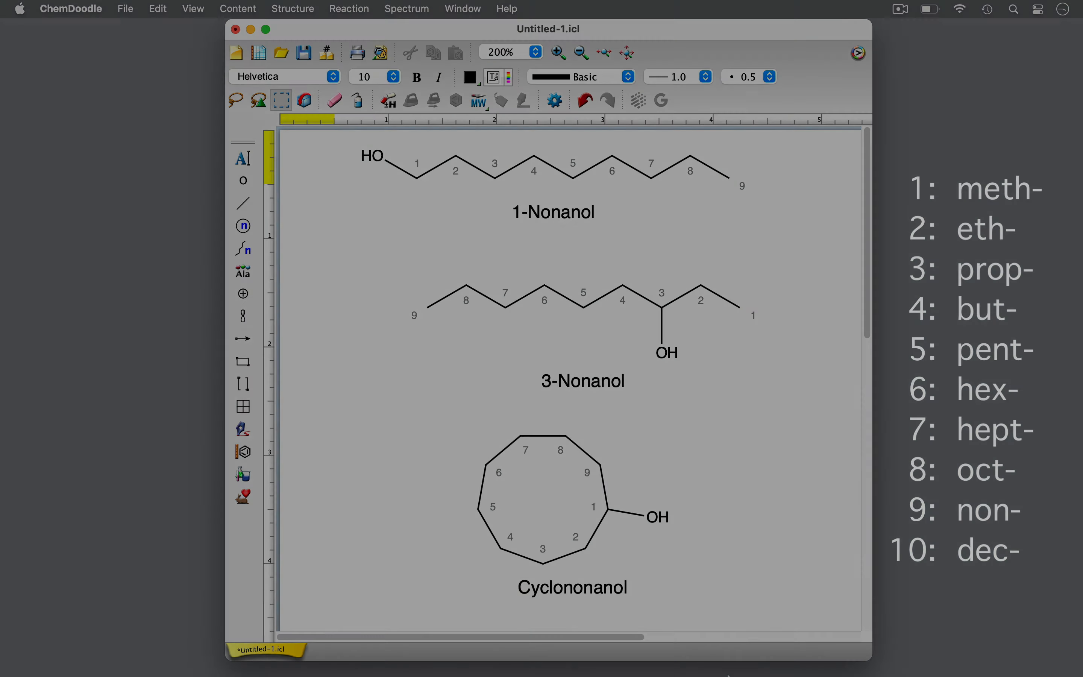